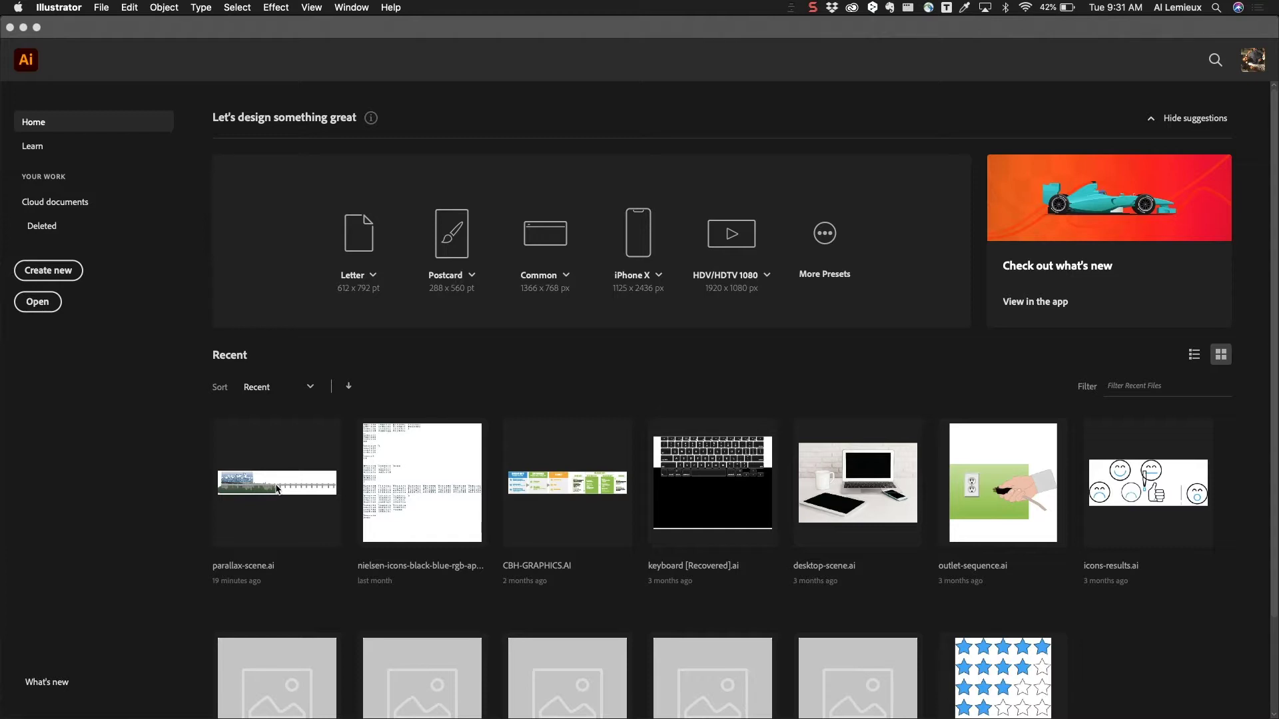
Open parallax-scene.ai from the Recent files on Illustrator's Home screen
click(276, 490)
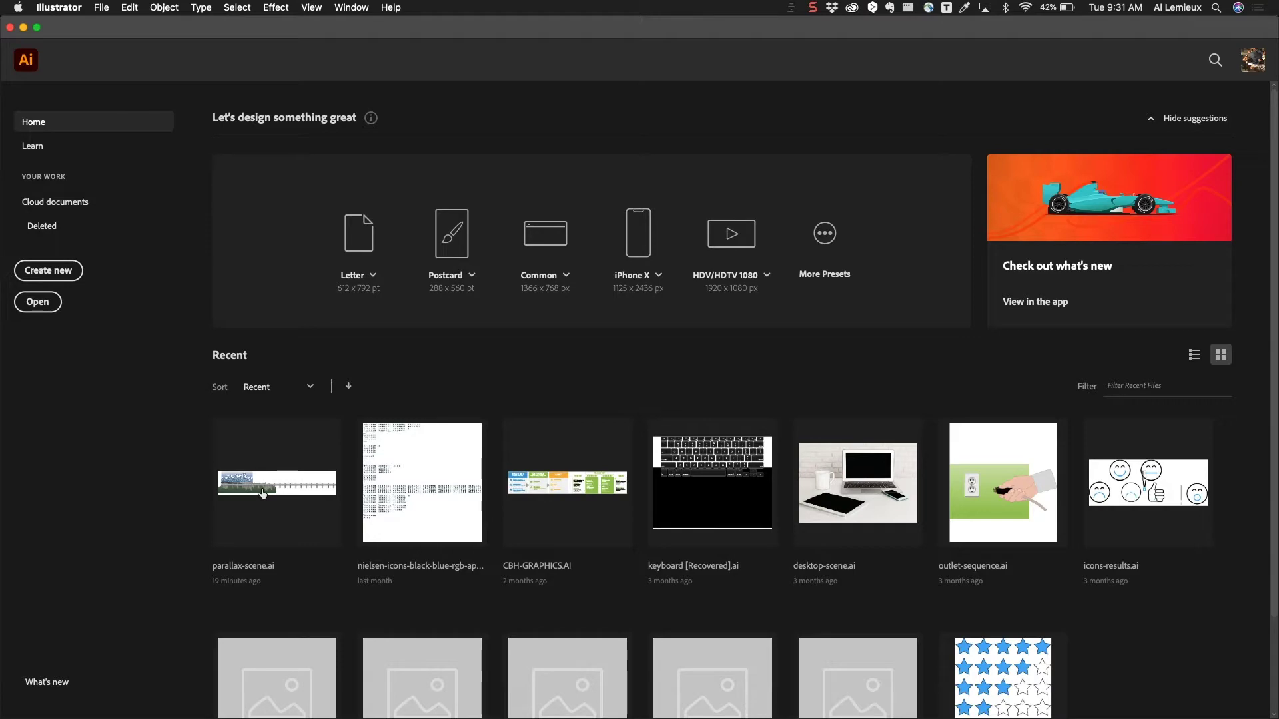
click(263, 493)
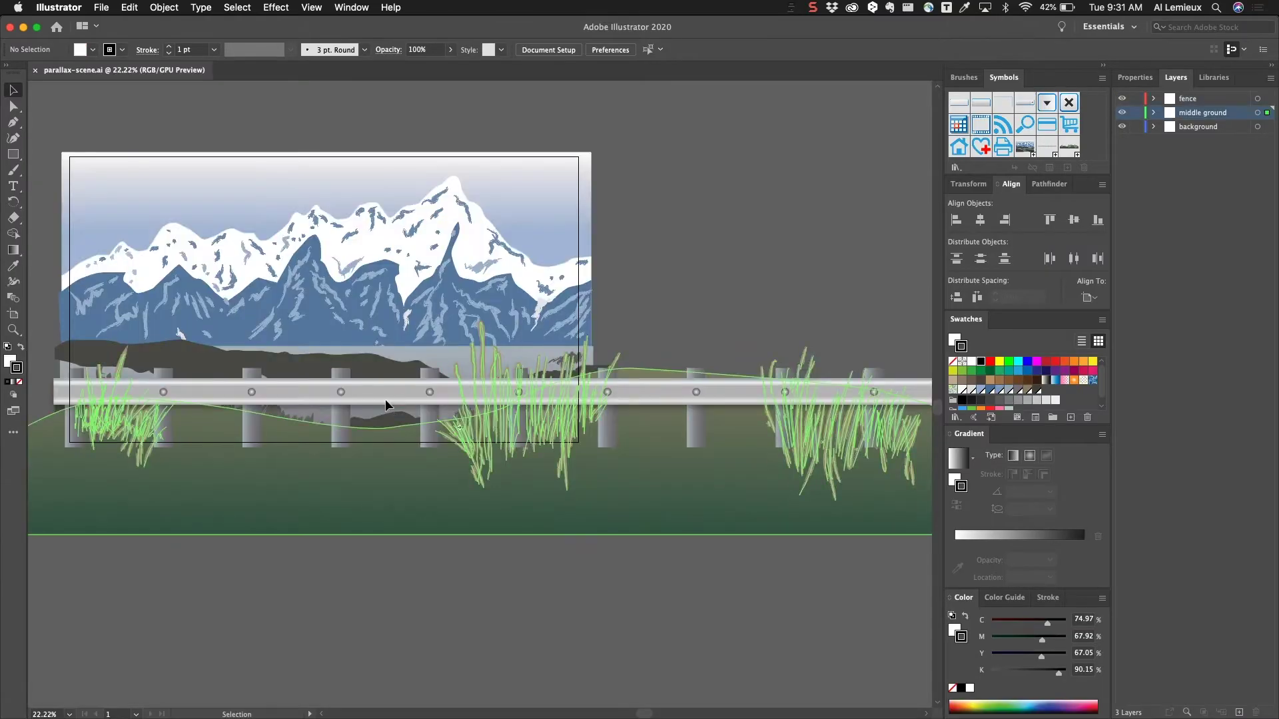
click(452, 383)
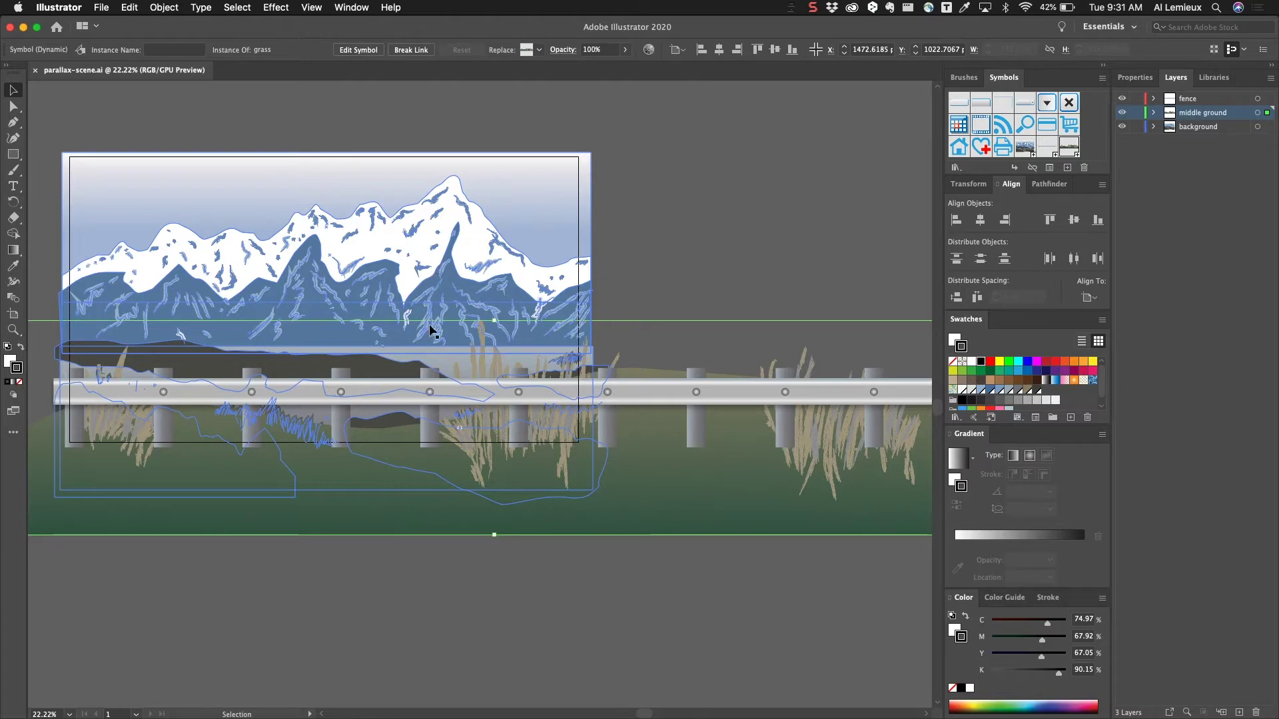
key(space)
drag(266, 343, 300, 289)
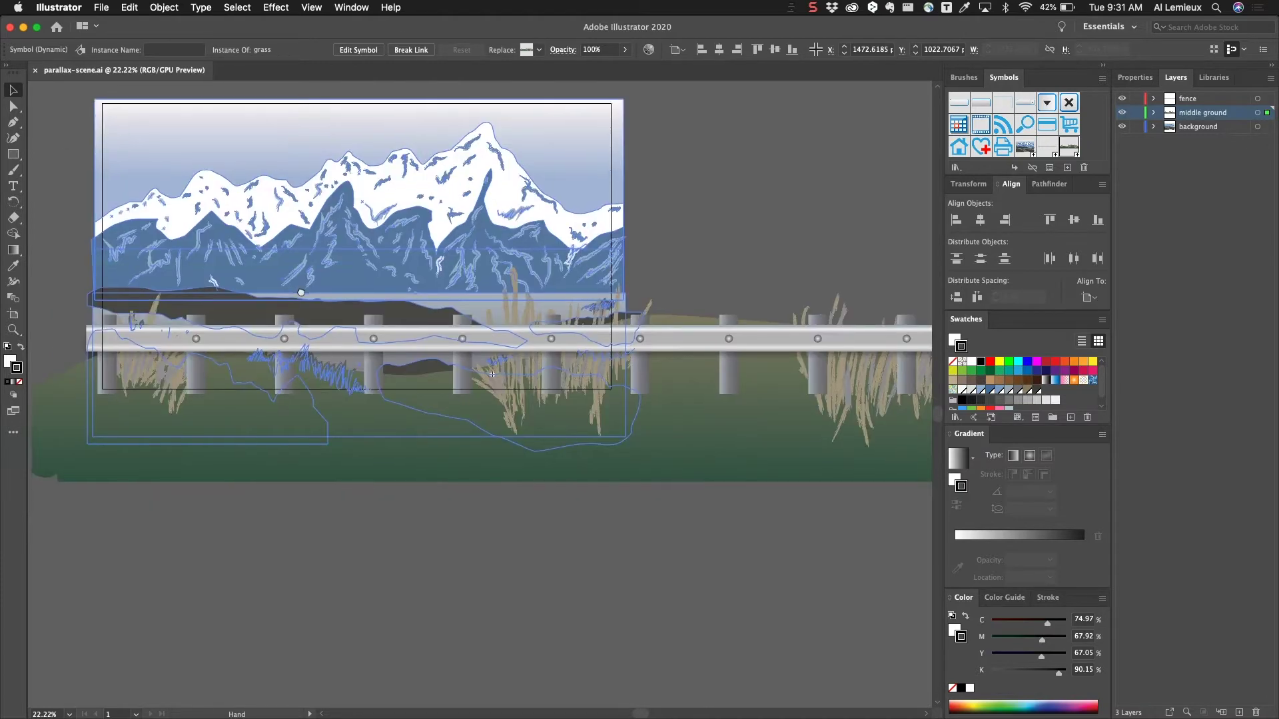
click(187, 470)
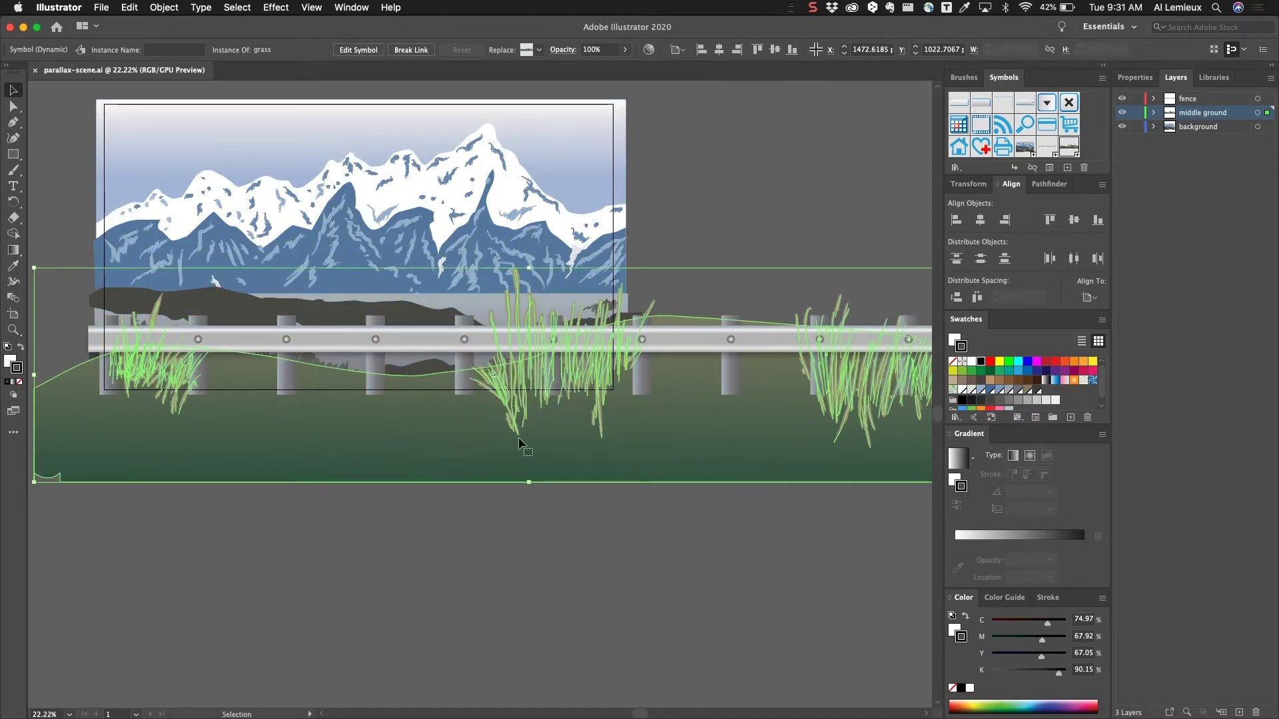
click(536, 344)
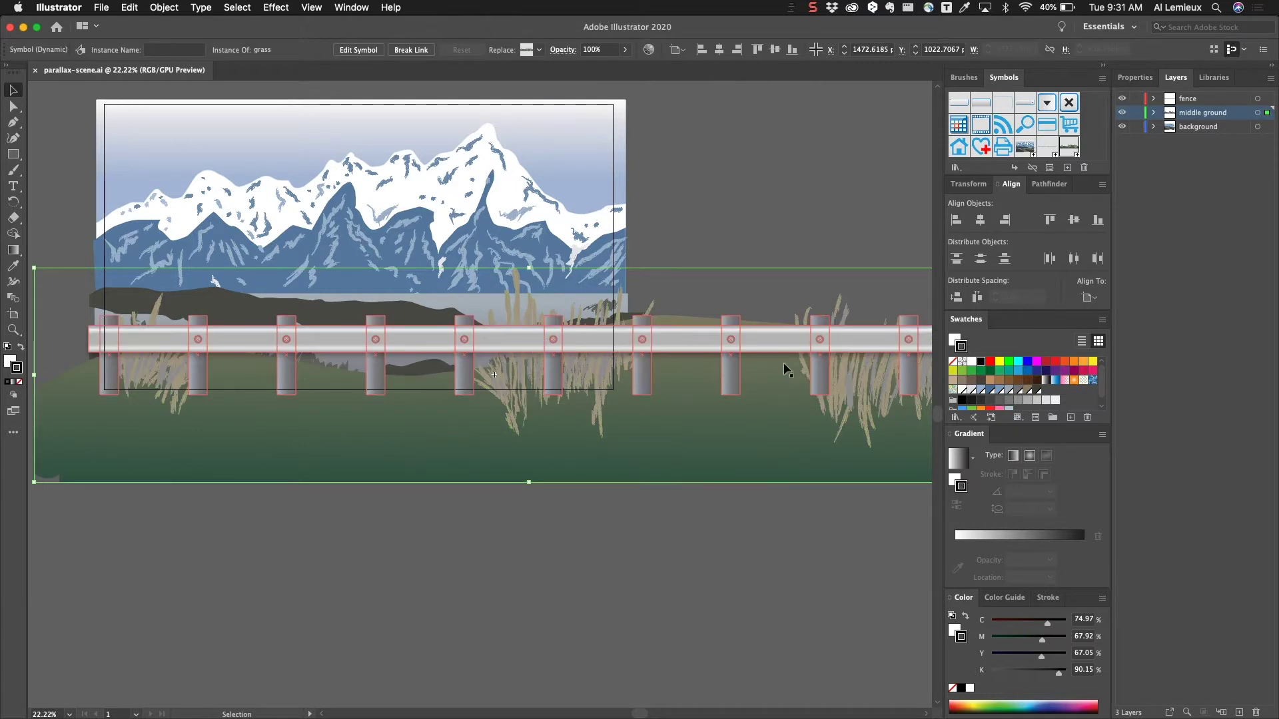
click(678, 409)
key(space)
drag(677, 408, 534, 428)
click(214, 367)
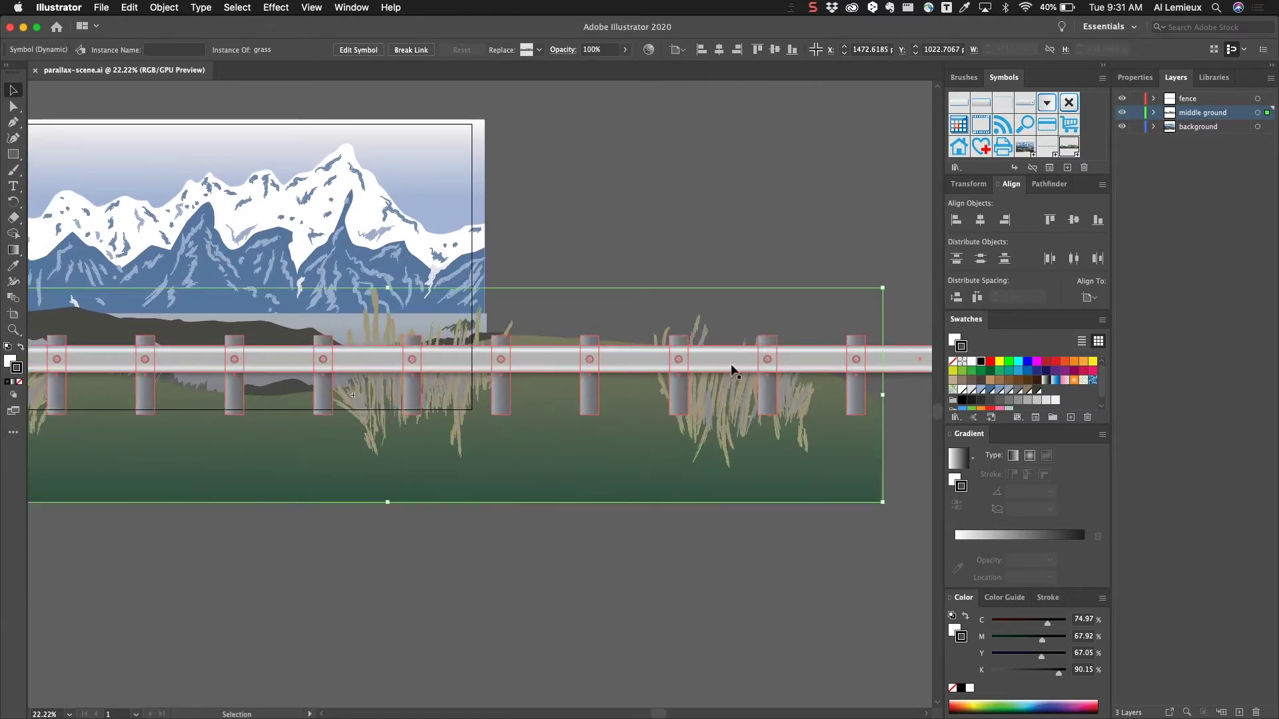
key(space)
drag(792, 395, 907, 431)
drag(523, 472, 594, 479)
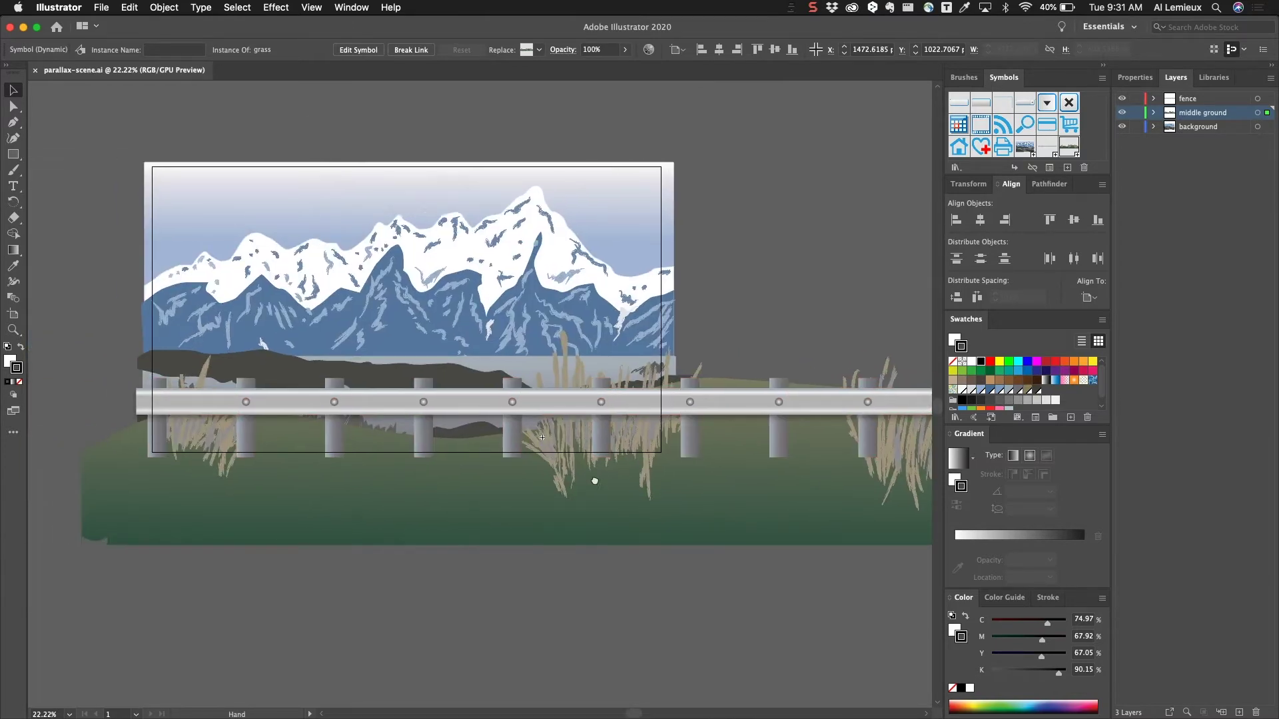
click(594, 479)
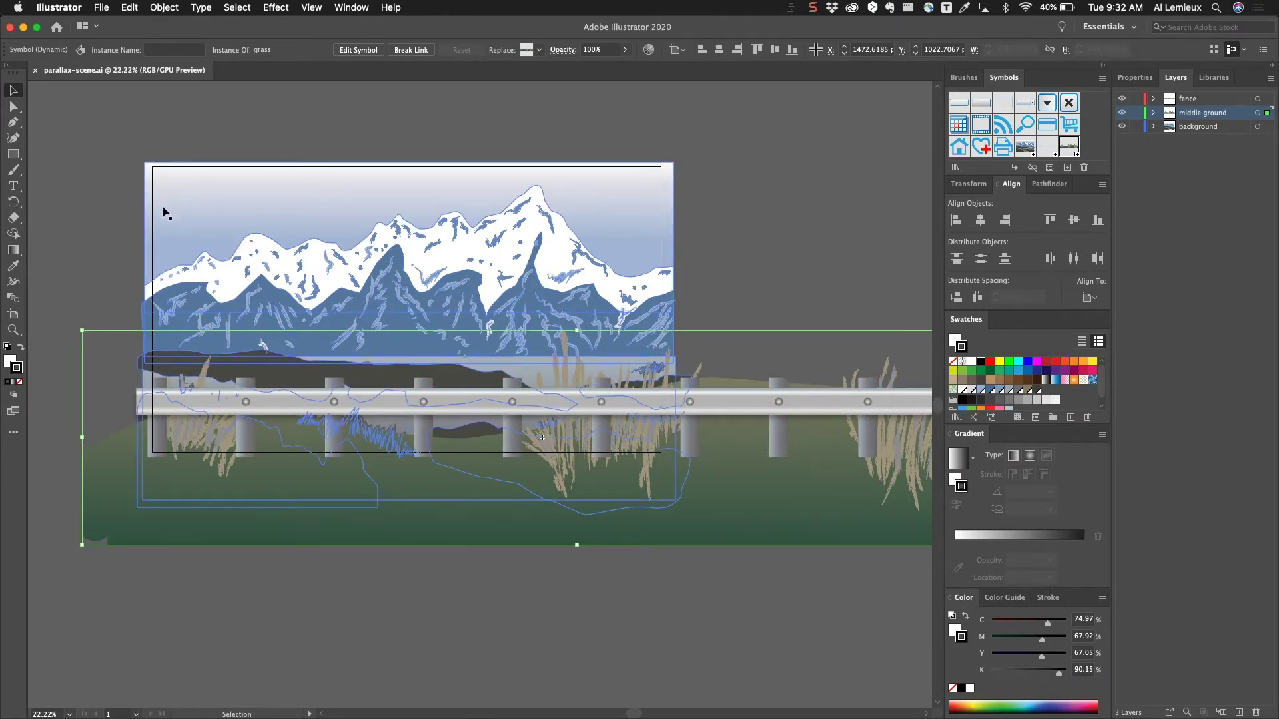
key(super+h)
key(super+h)
key(super+h)
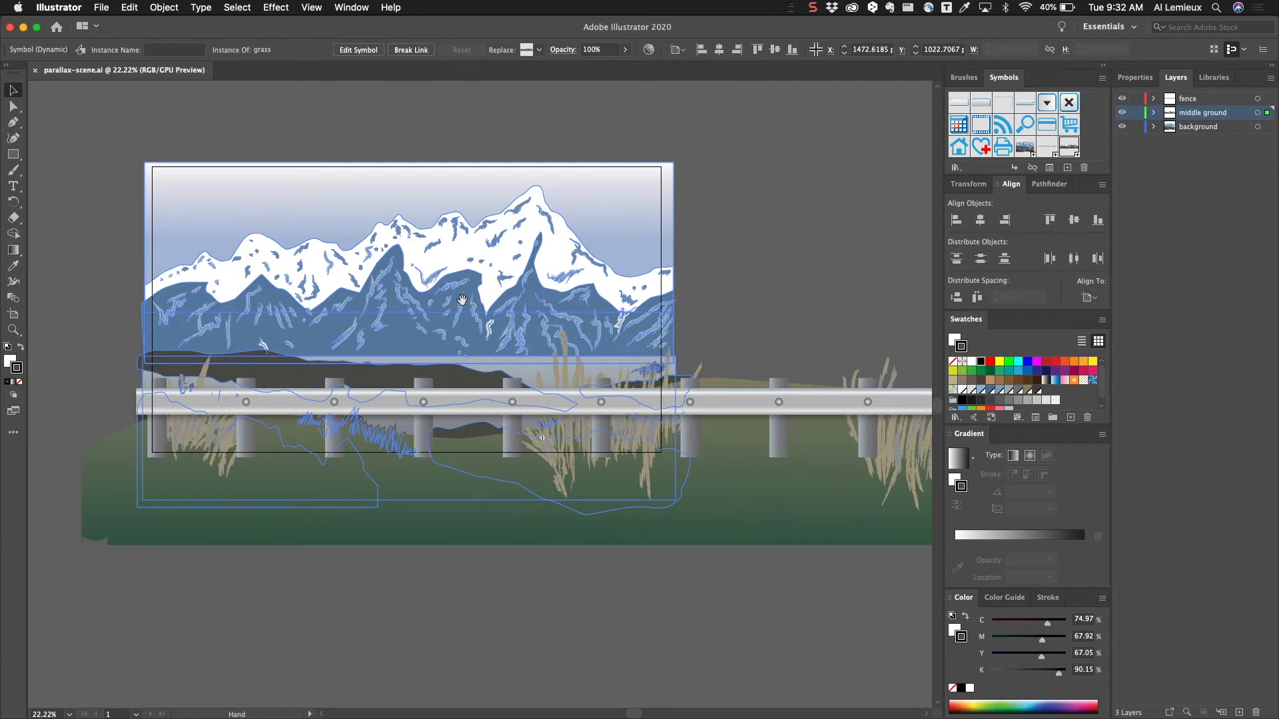
key(super+minus)
key(super+h)
scroll(464, 306, right, 3)
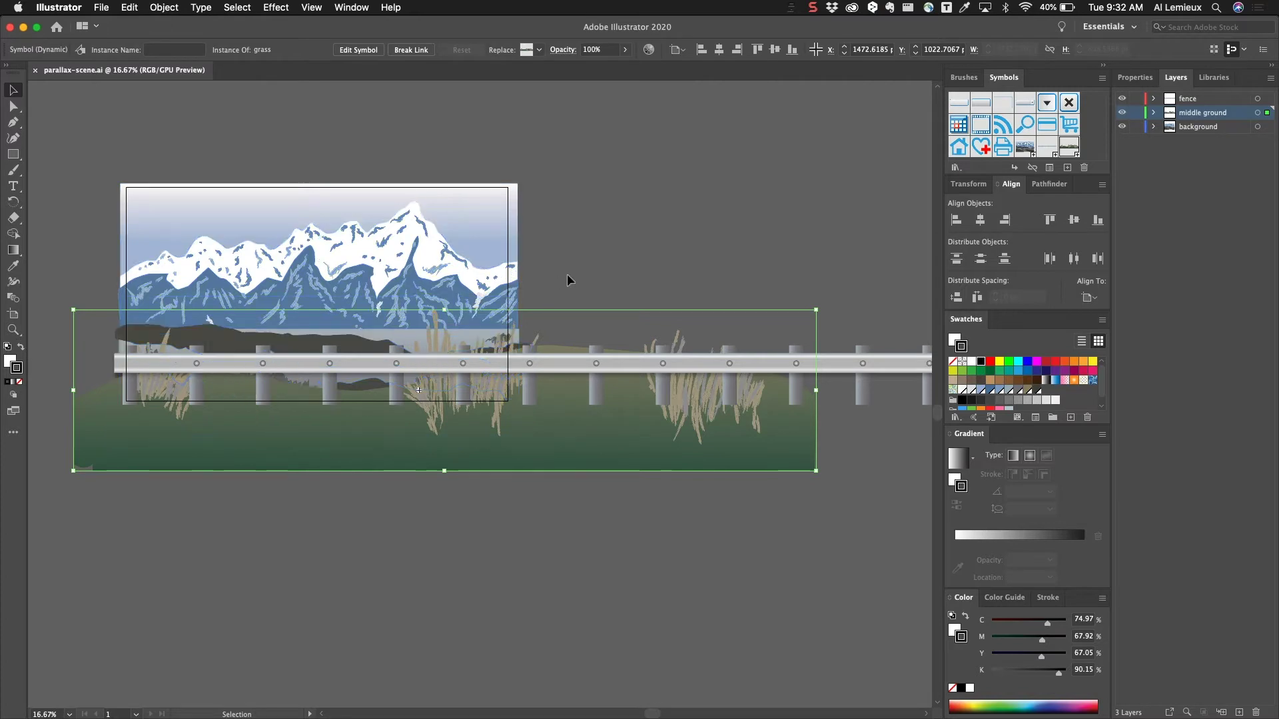
click(665, 267)
key(space)
drag(666, 270, 480, 263)
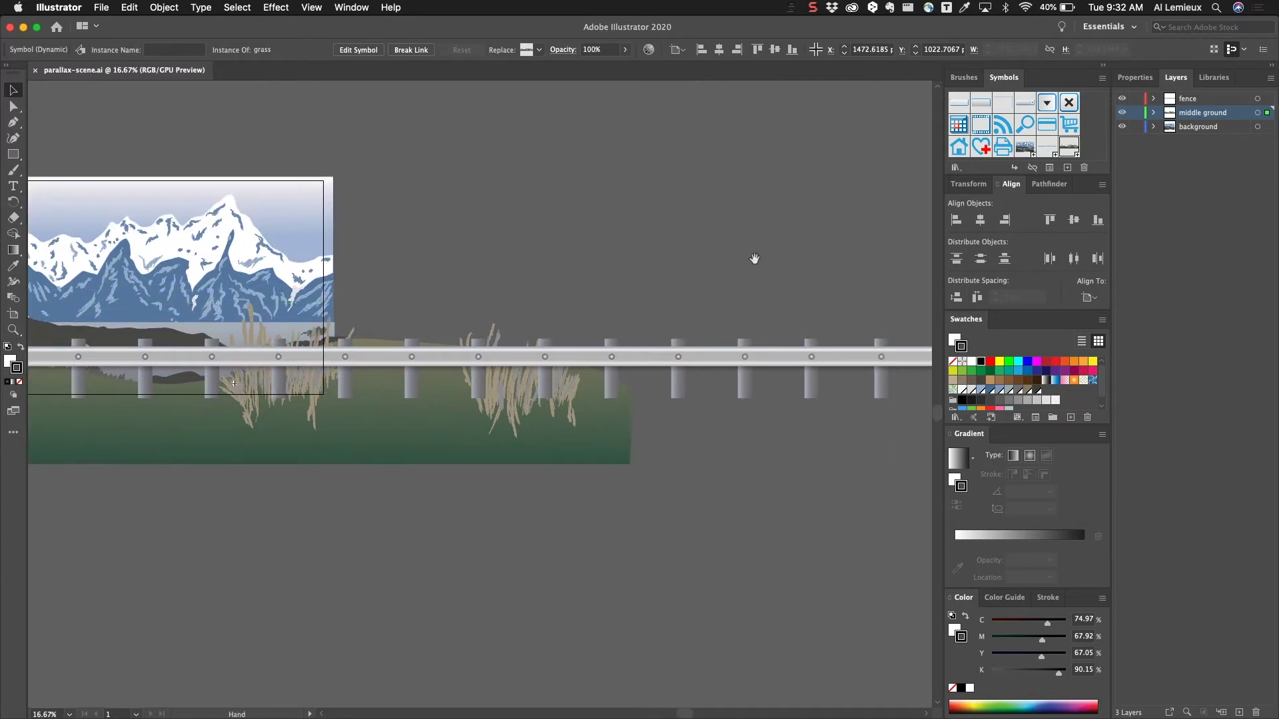
drag(774, 258, 348, 271)
drag(677, 280, 536, 303)
drag(248, 307, 586, 289)
drag(479, 302, 153, 300)
drag(520, 291, 591, 282)
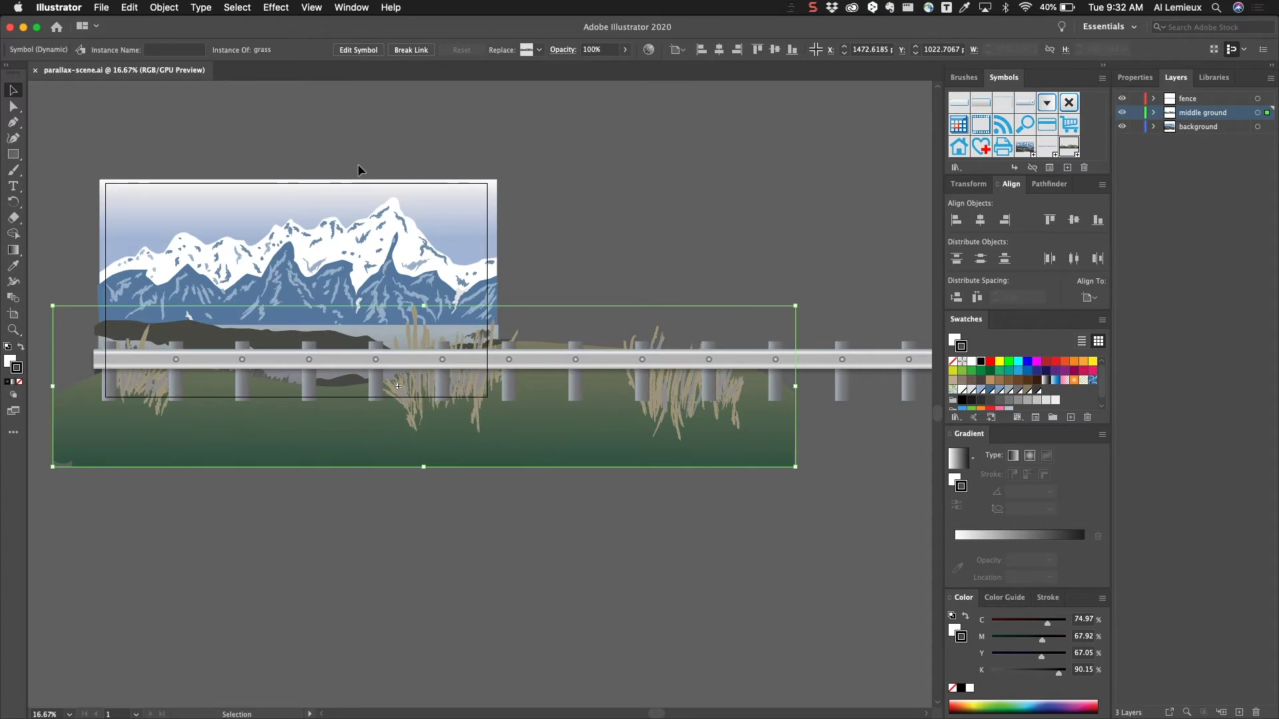
key(super+shift+a)
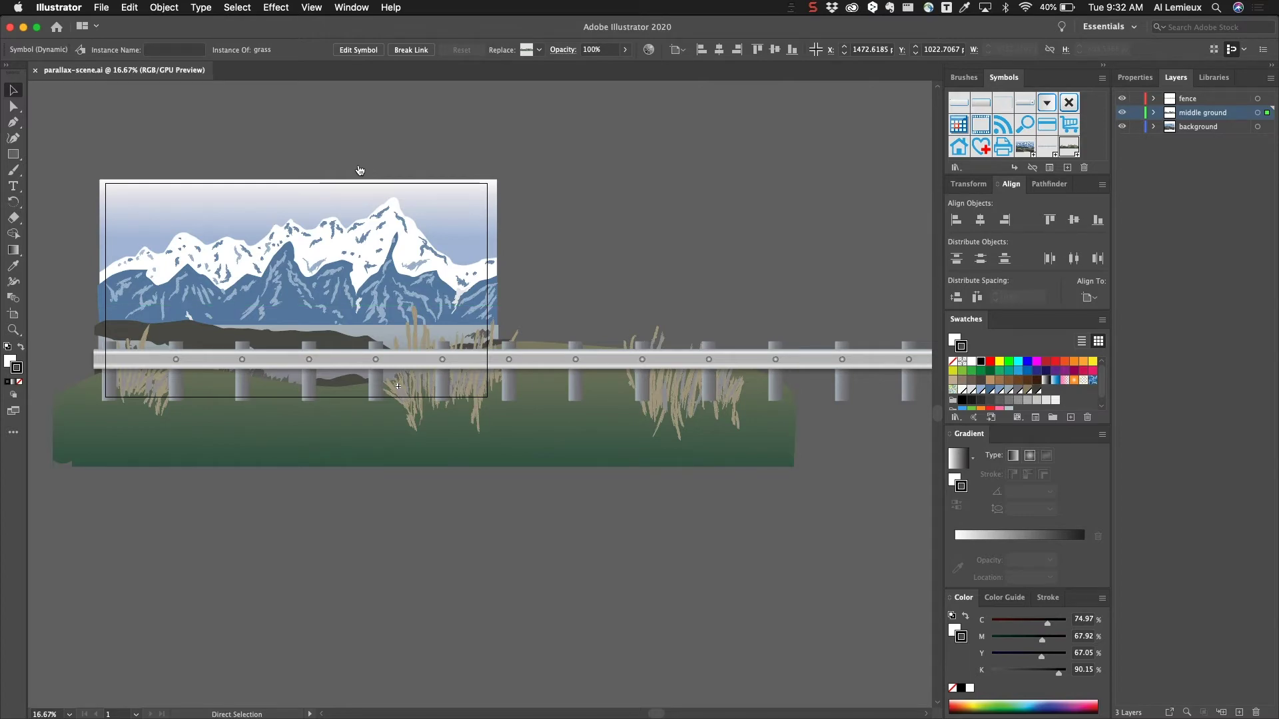
key(super+Tab)
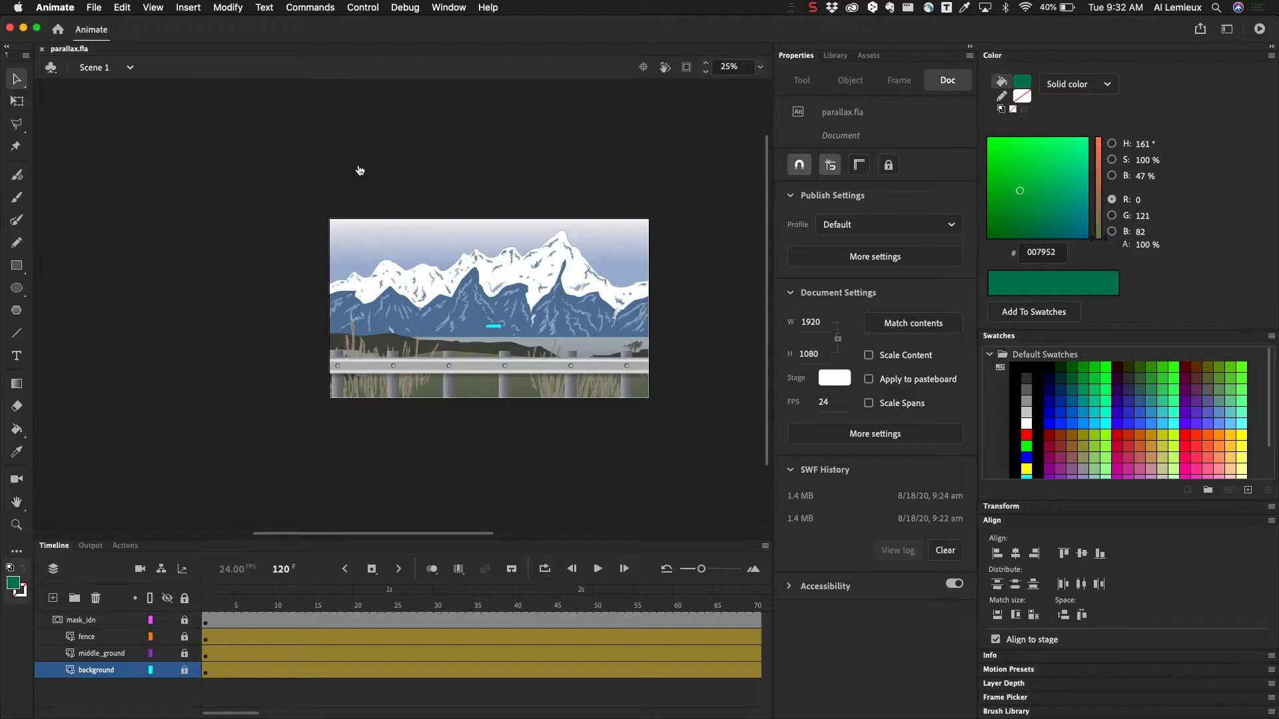
Unlock the fence and middle_ground layers and show the mask_idn layer as an outline
click(59, 623)
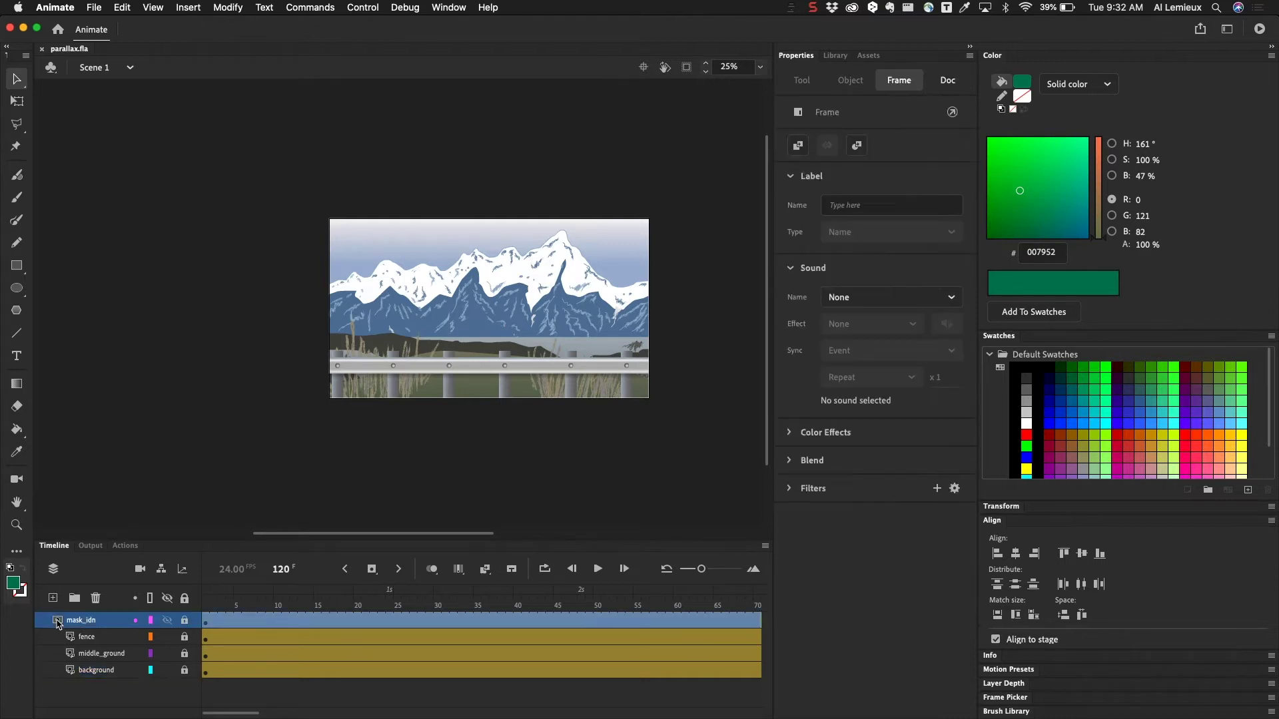
click(185, 637)
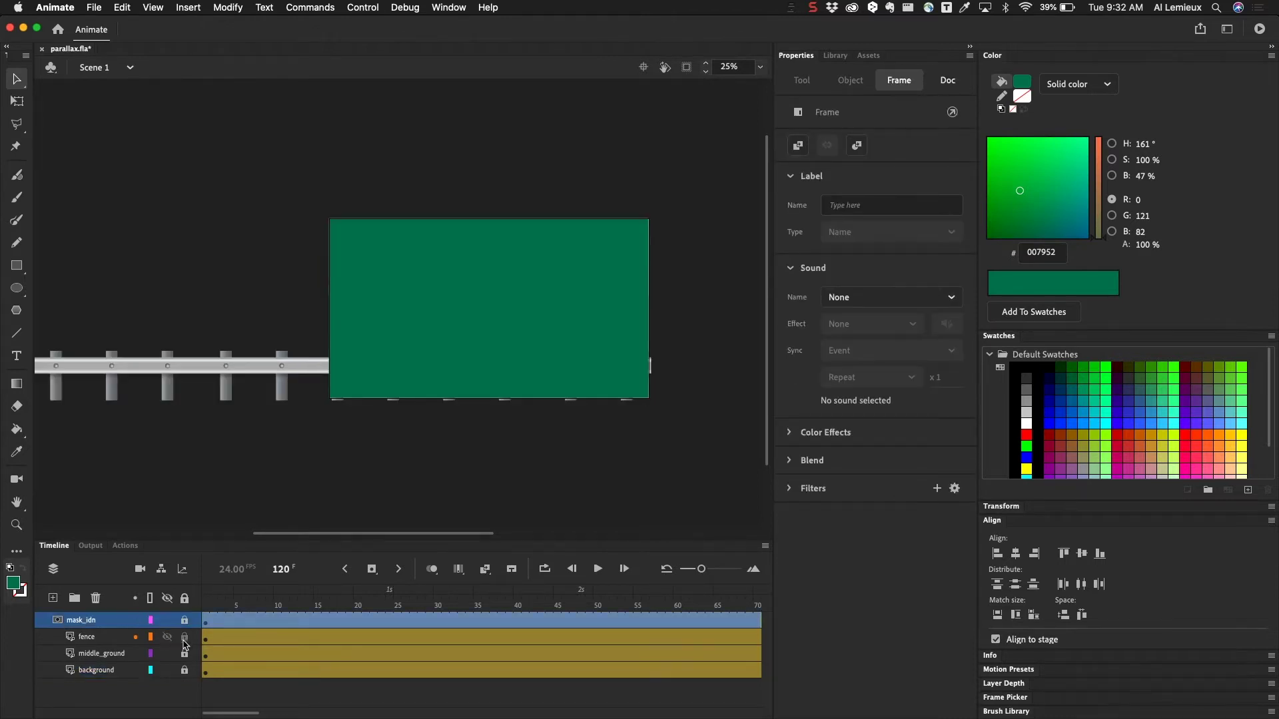
click(185, 672)
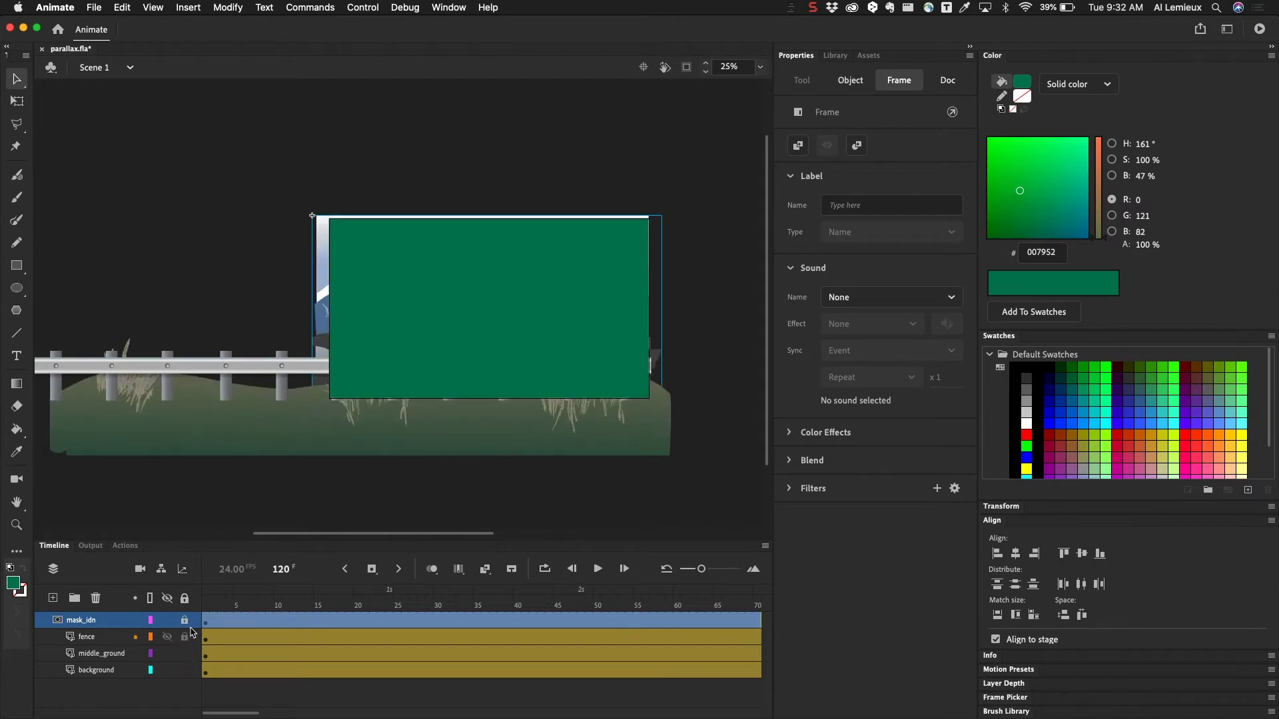
click(136, 621)
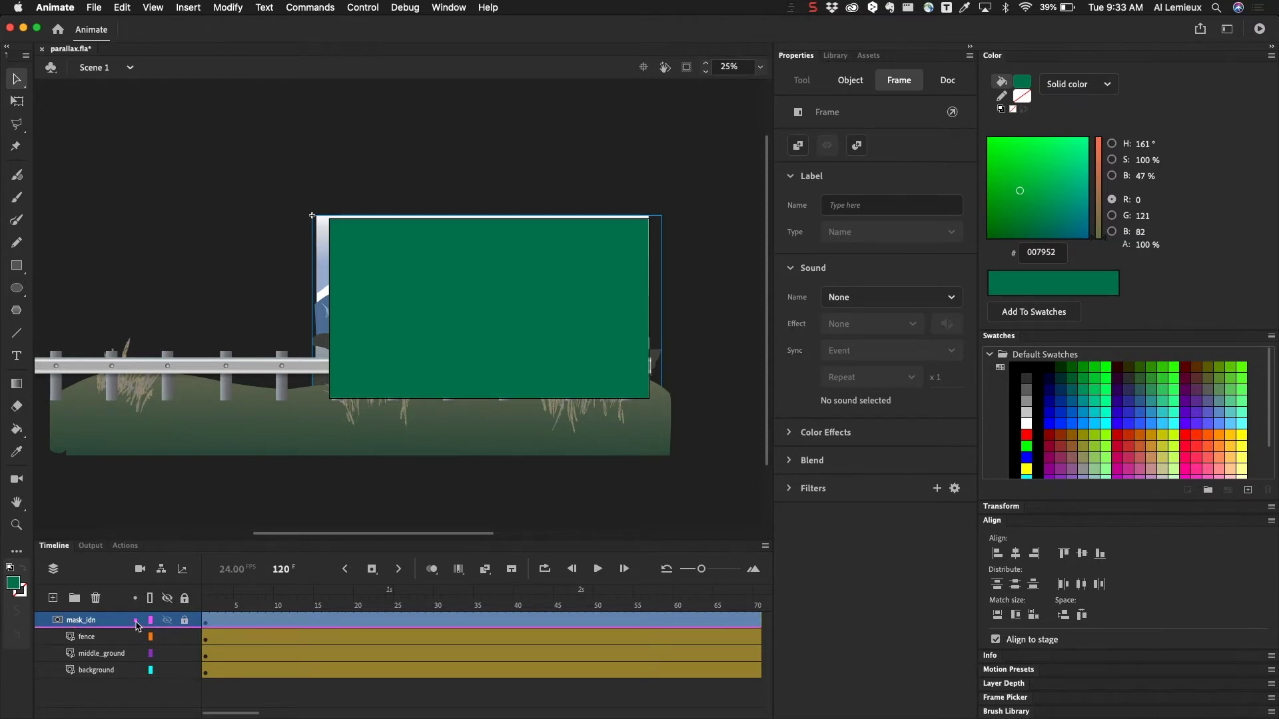
click(136, 621)
click(167, 620)
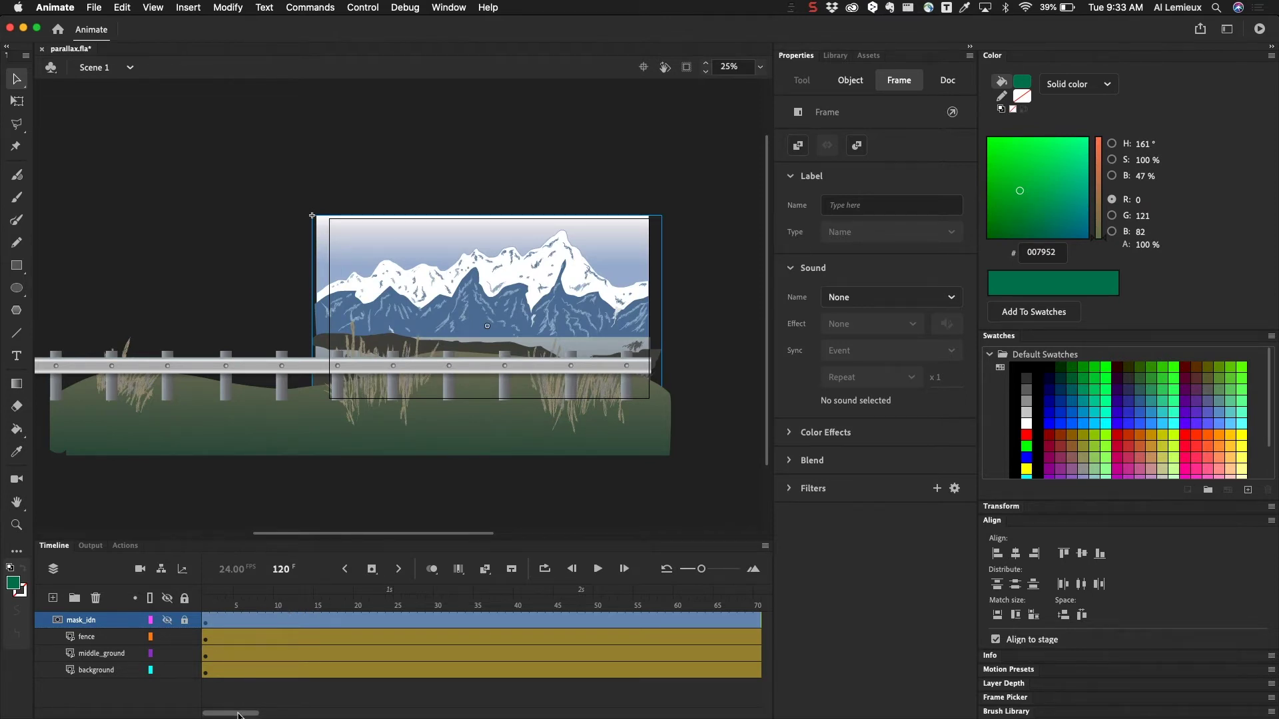
Scrub the playhead from frame 1 forward and back to preview the parallax motion
mouse_move(238, 714)
mouse_down()
mouse_move(308, 715)
mouse_move(230, 714)
mouse_up()
drag(222, 605, 205, 605)
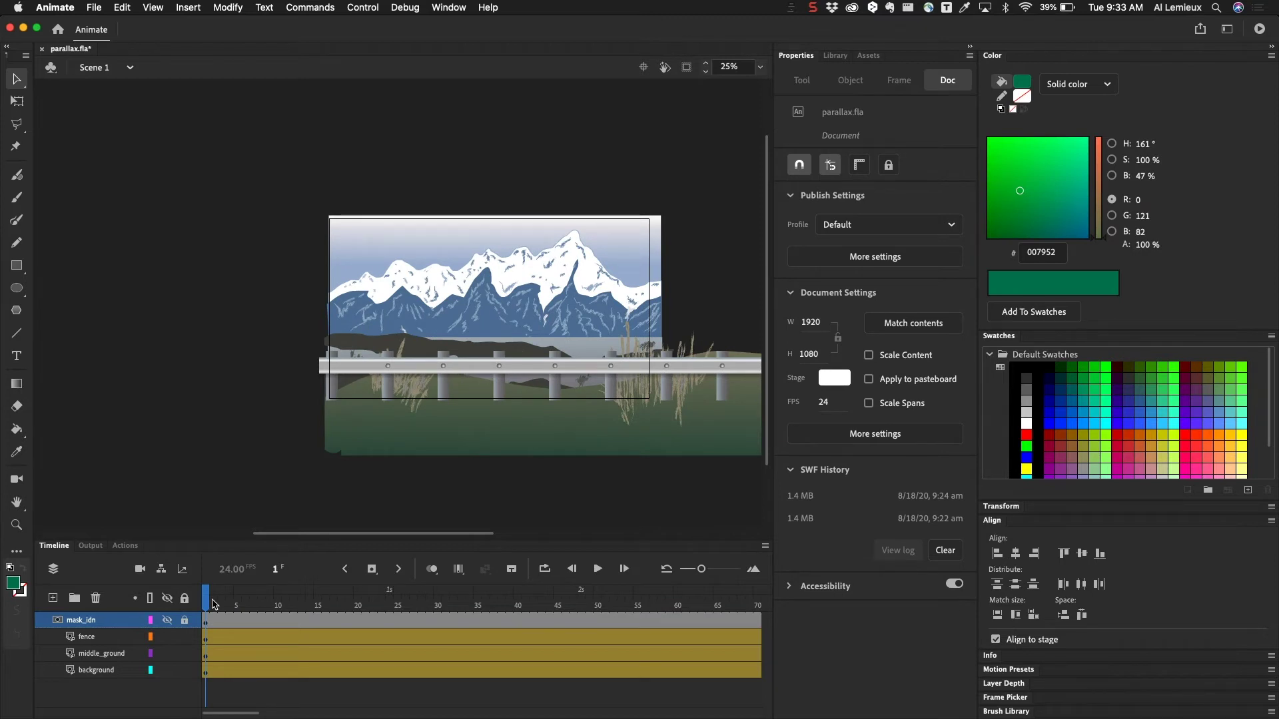
drag(209, 605, 526, 610)
drag(413, 606, 205, 609)
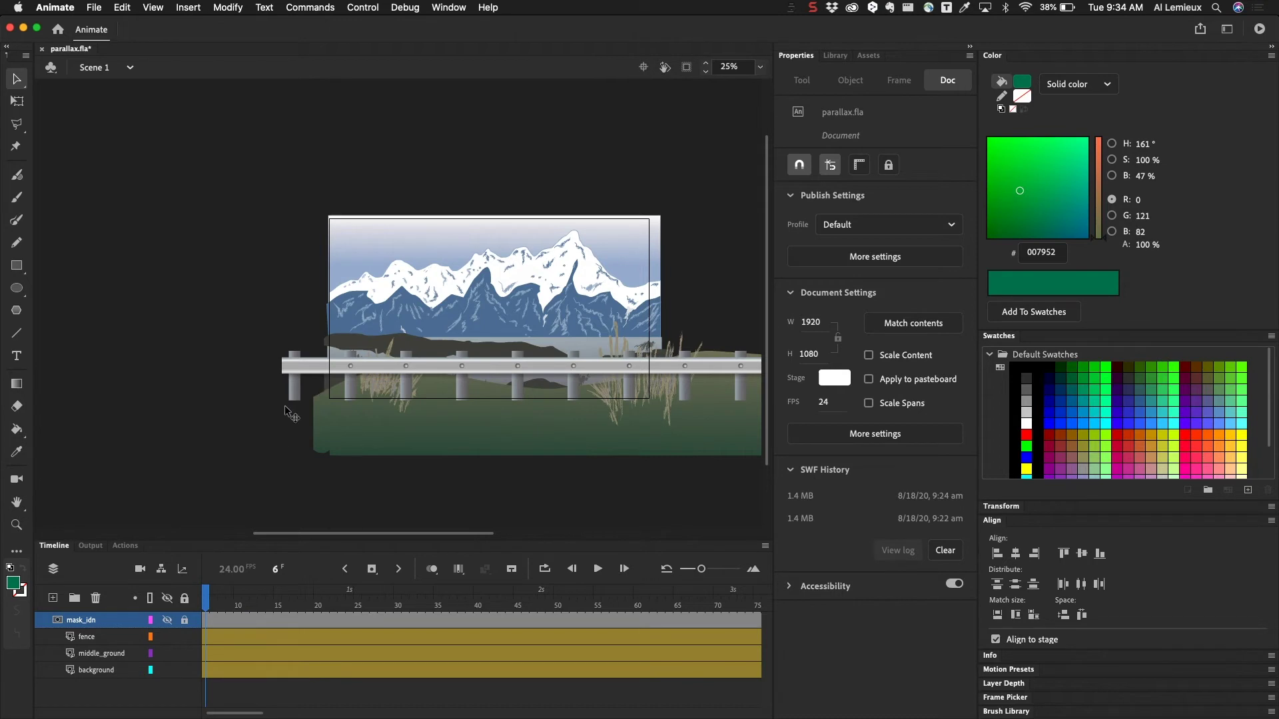
Show the mask_idn layer again and select its green mask rectangle
click(167, 622)
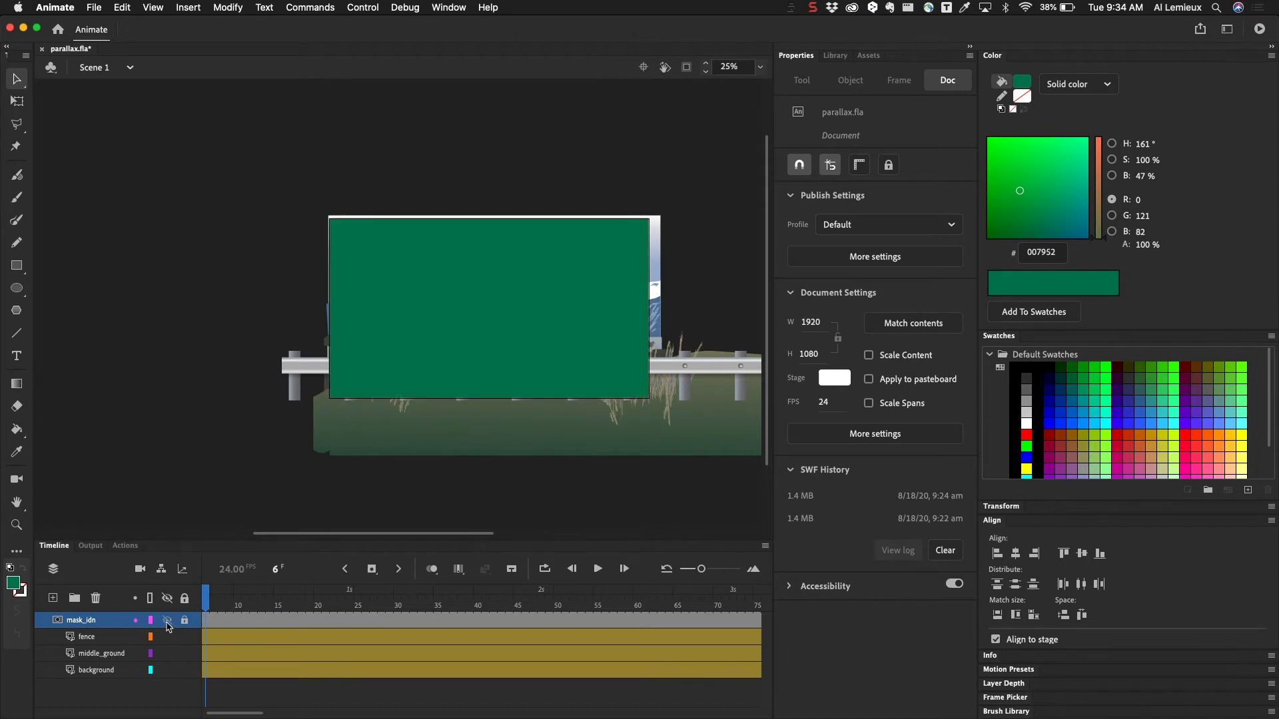
click(408, 244)
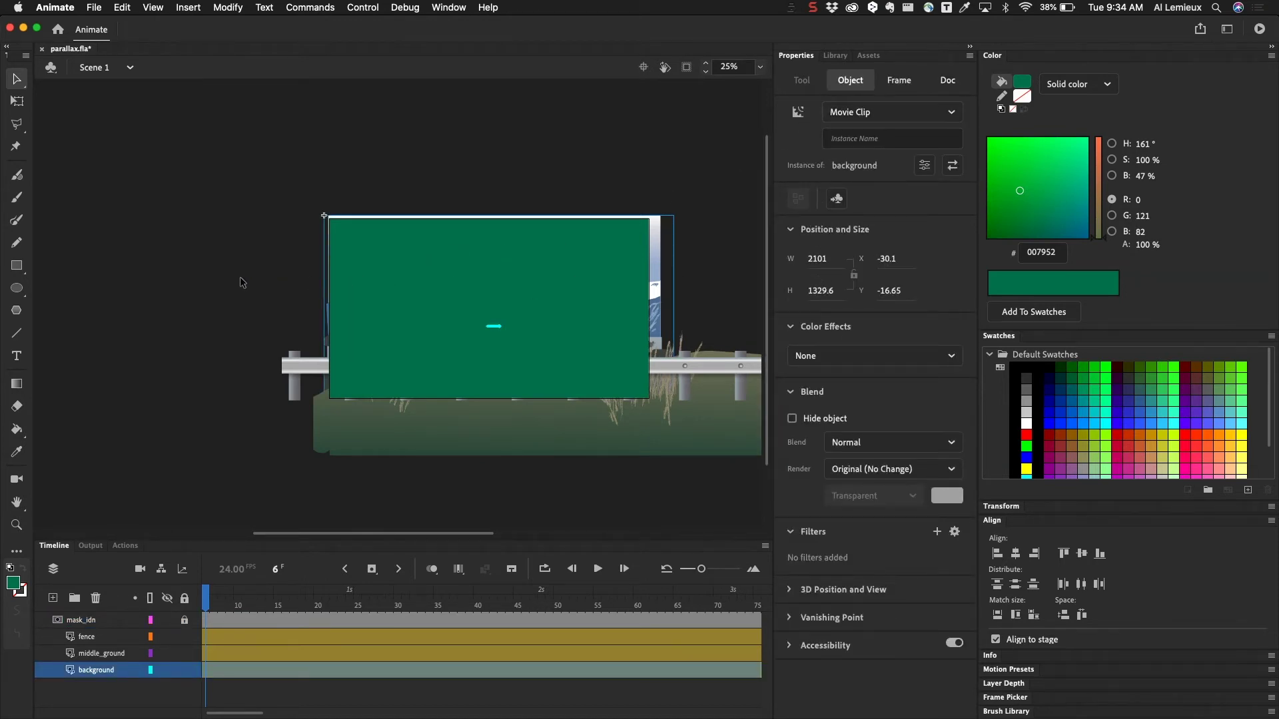
click(238, 316)
click(184, 620)
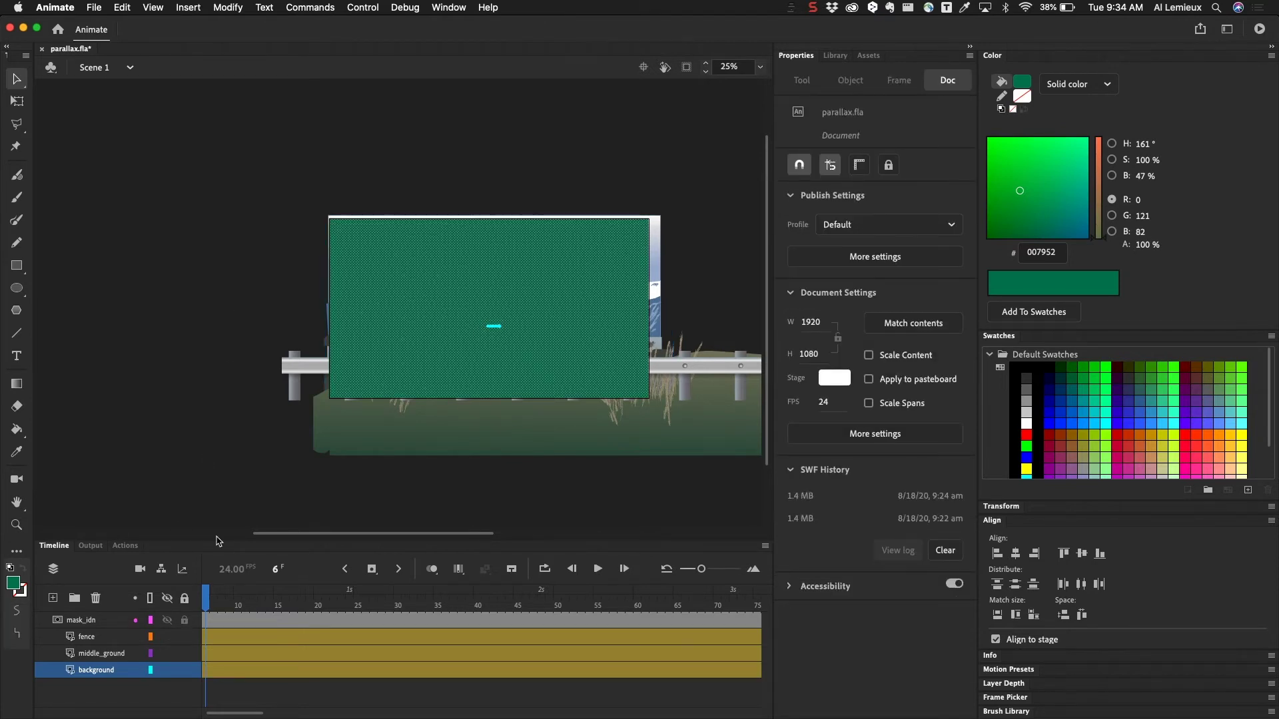
click(426, 254)
click(425, 254)
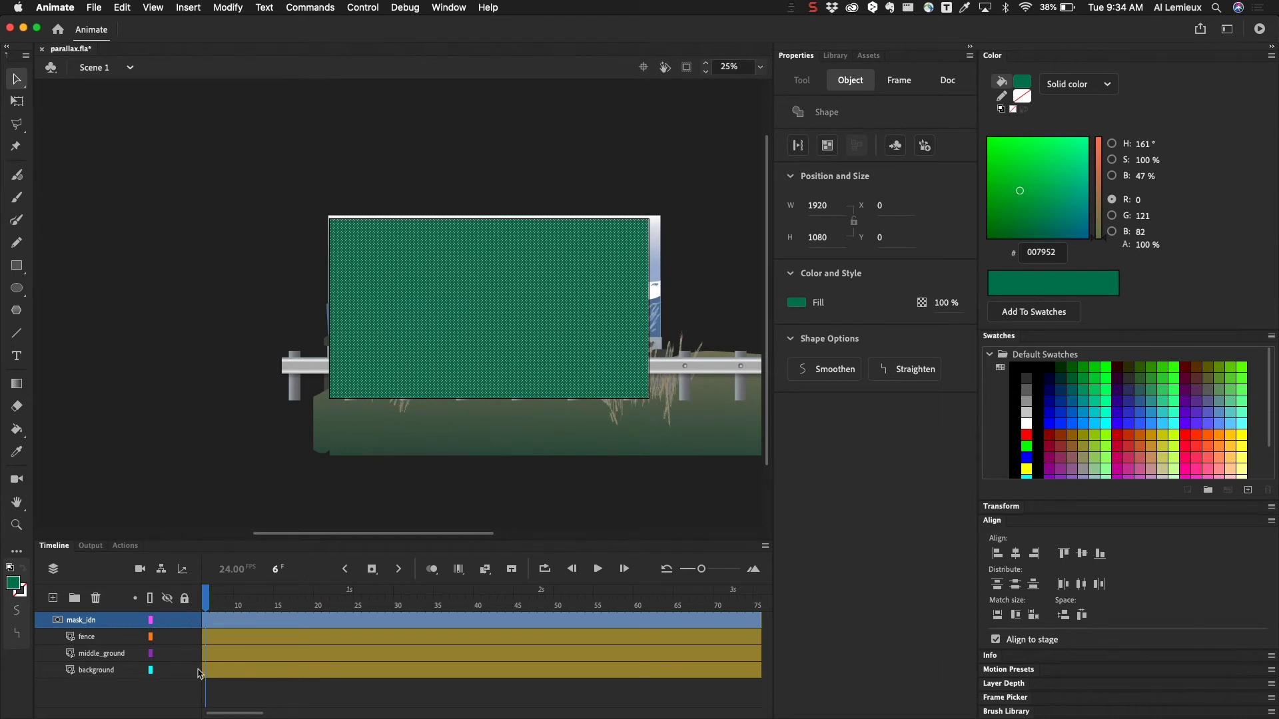
Lock the mask_idn, fence, middle_ground and background layers so the mask clips the scene
click(185, 621)
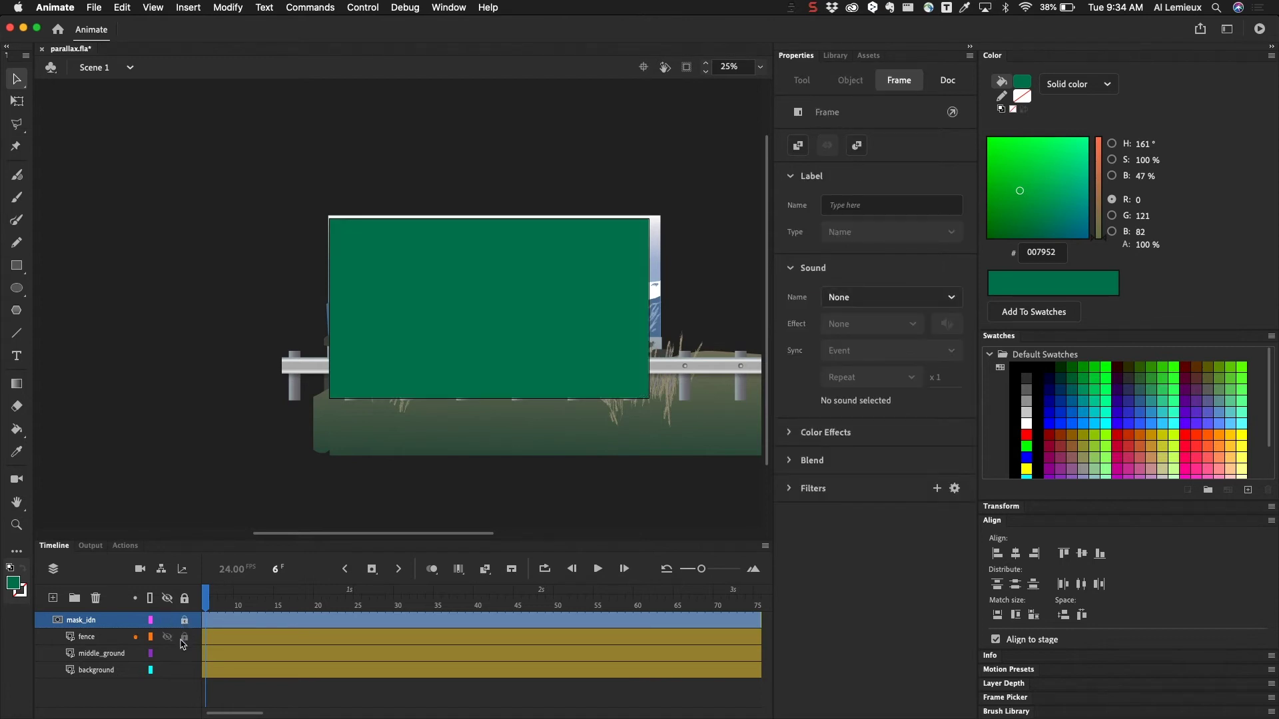
click(184, 637)
click(185, 654)
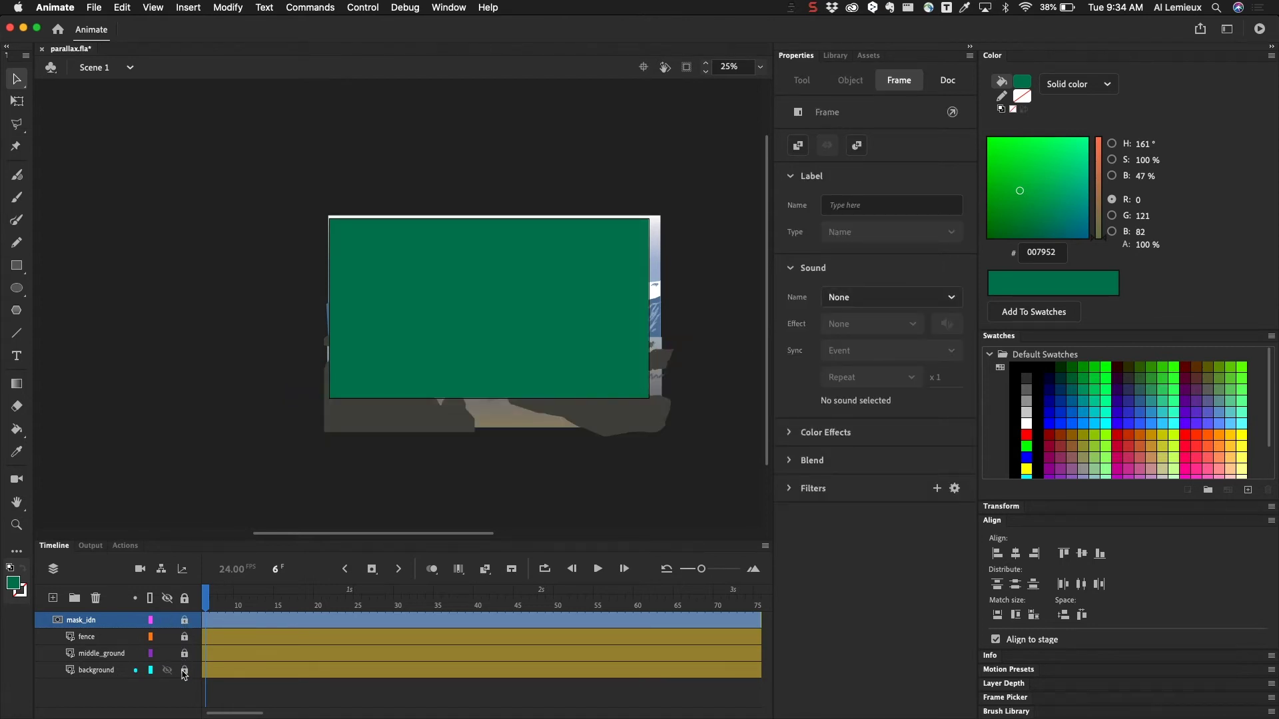
click(184, 670)
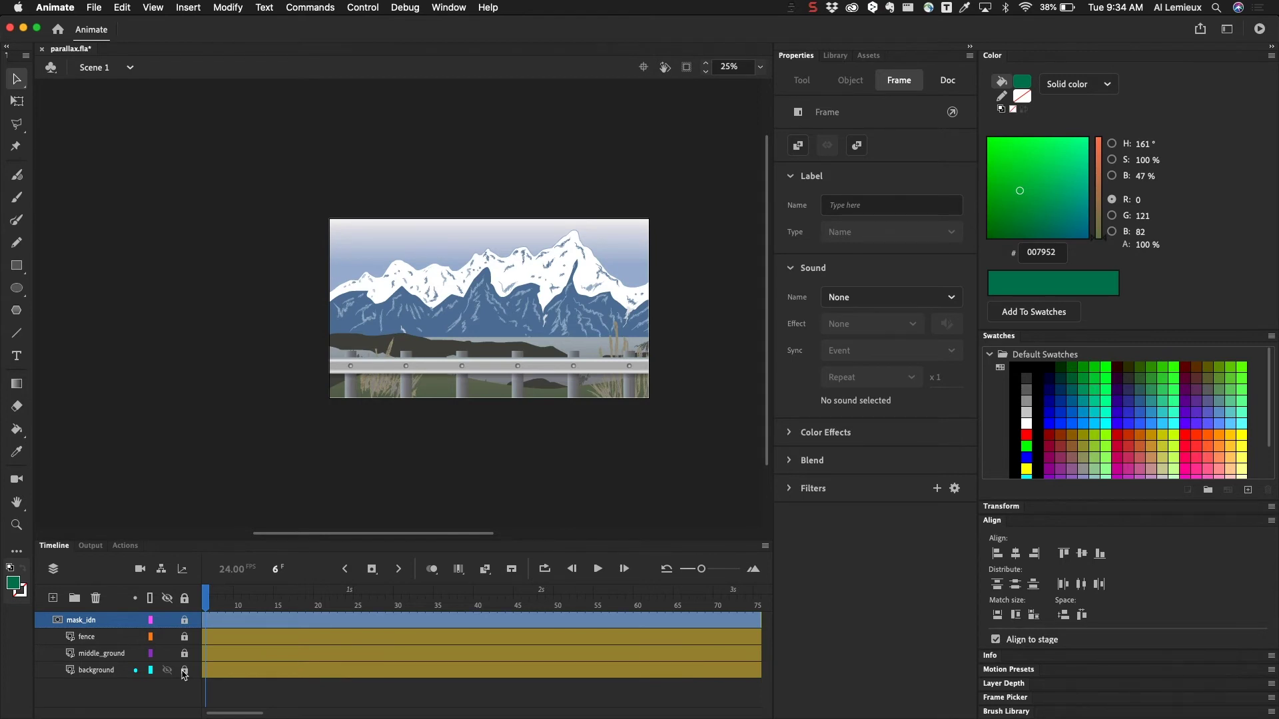
key(super+equal)
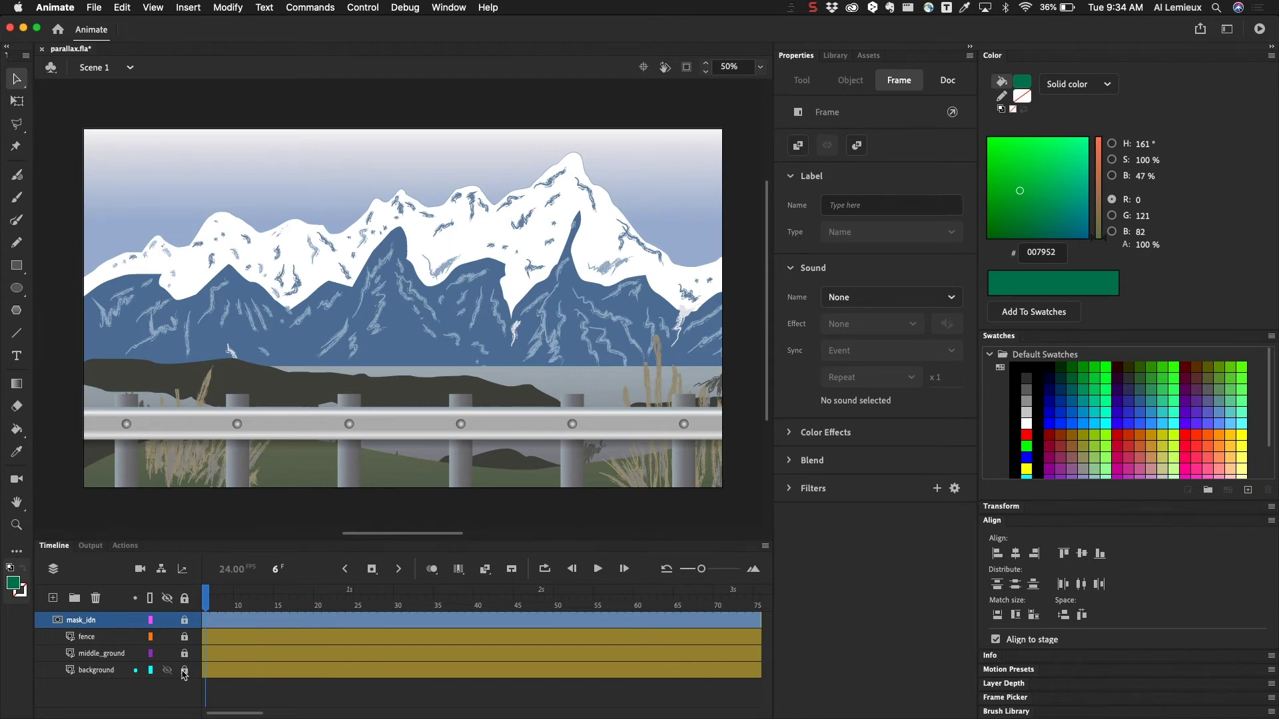
Test-play the scene as parallax.swf with Cmd+Return, then close the preview
key(super+Return)
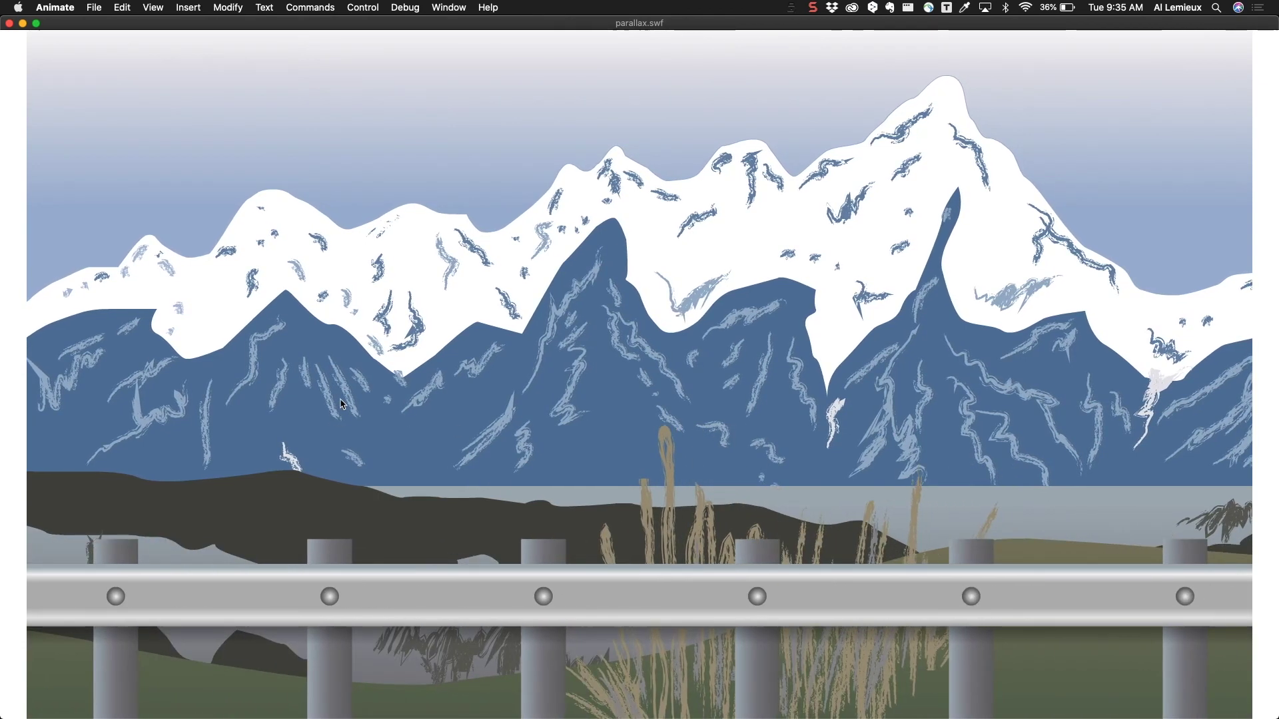
key(super+w)
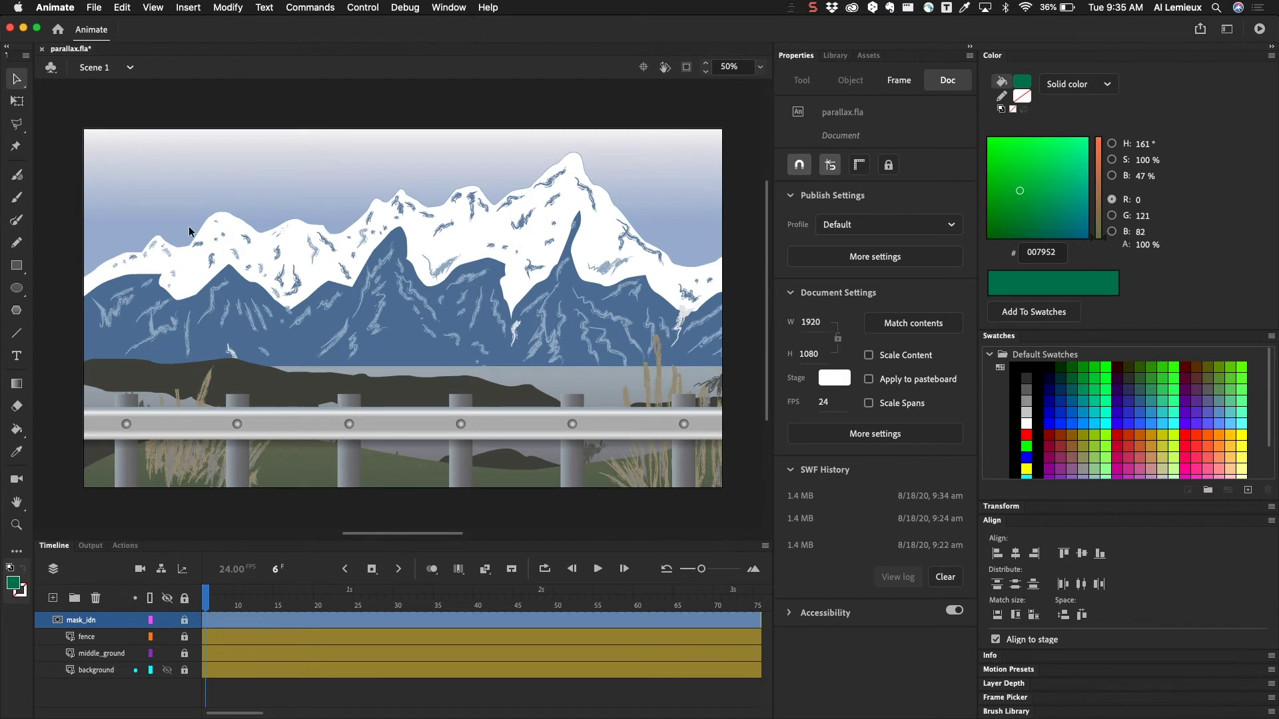
click(96, 7)
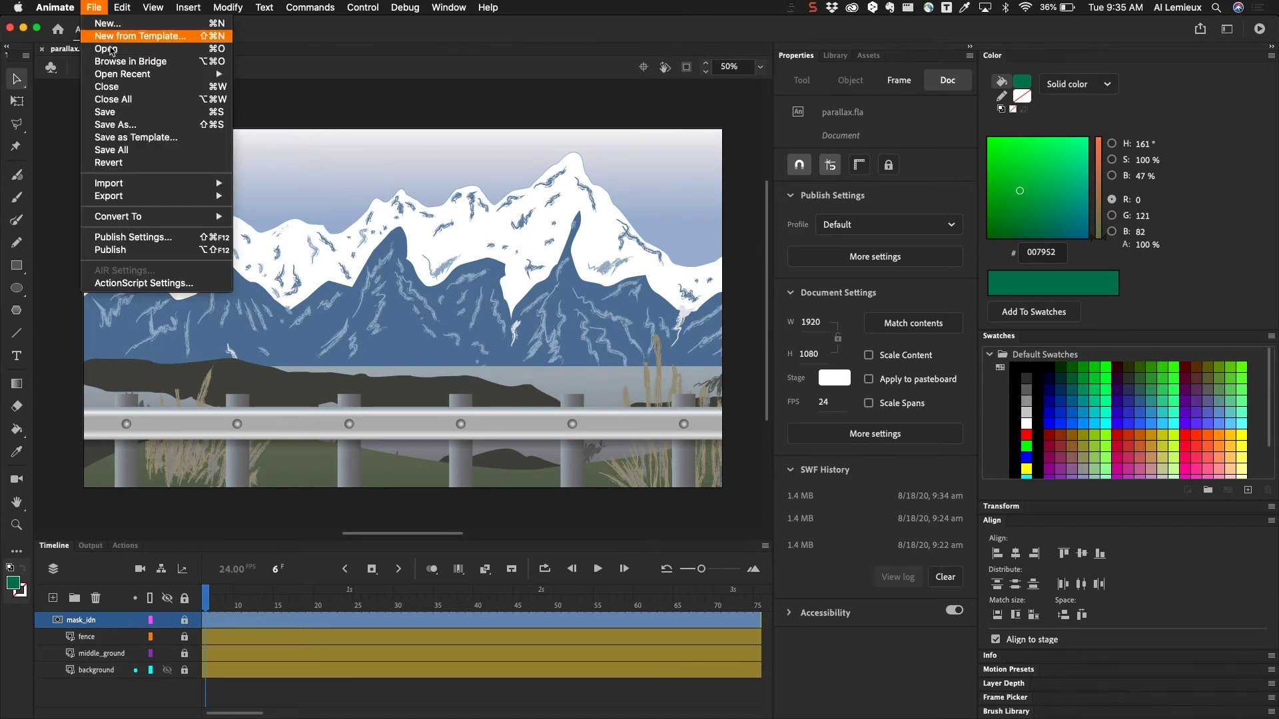
mouse_move(135, 195)
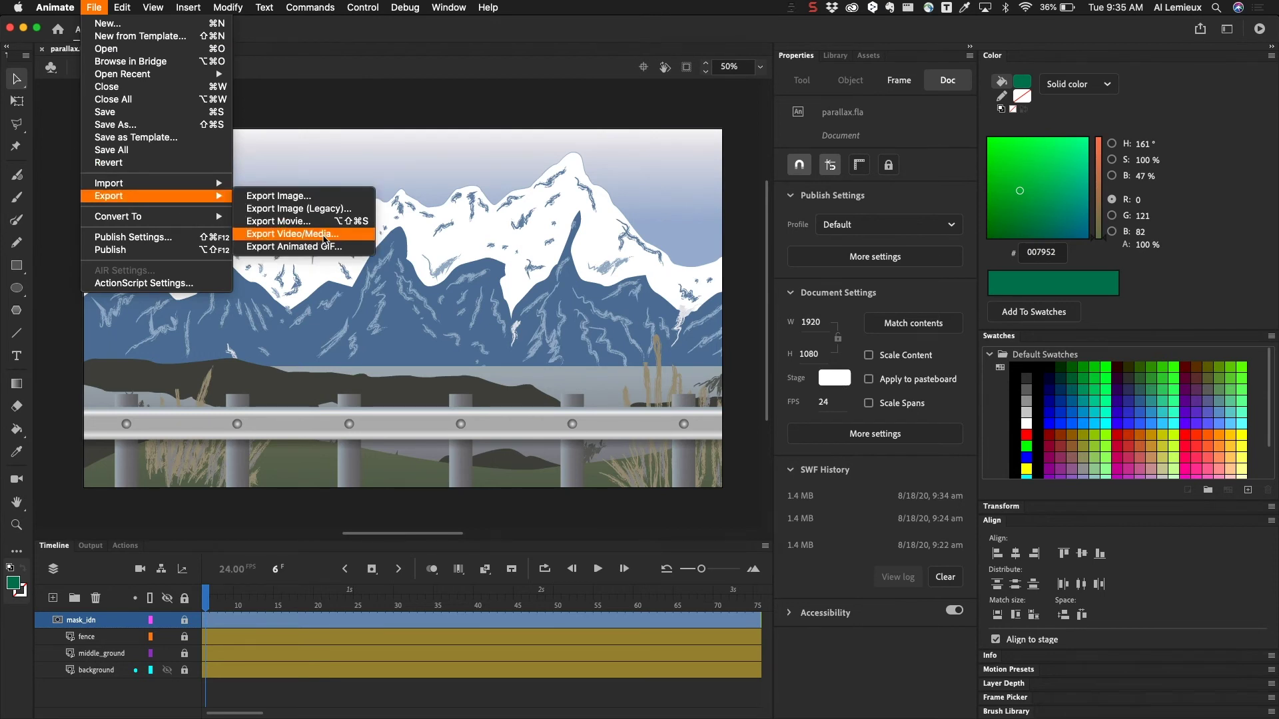
click(93, 5)
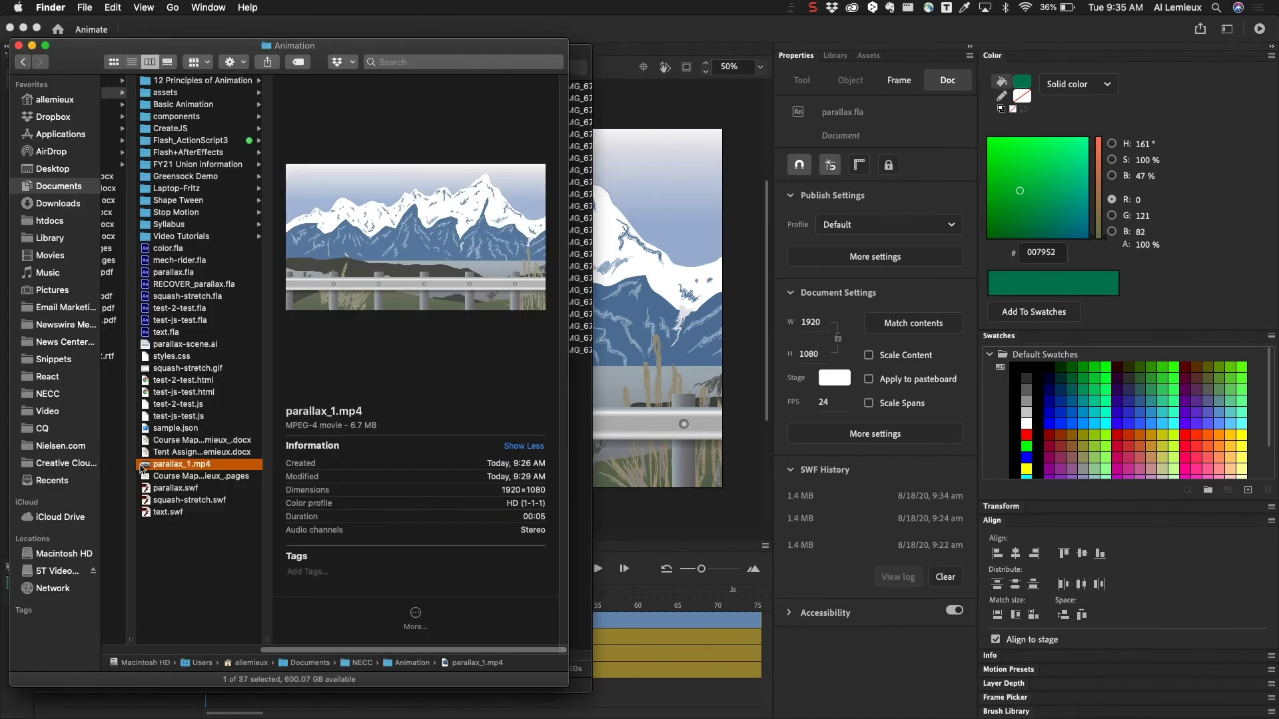
Open parallax_1.mp4 from the Animation folder in QuickTime Player
double_click(144, 466)
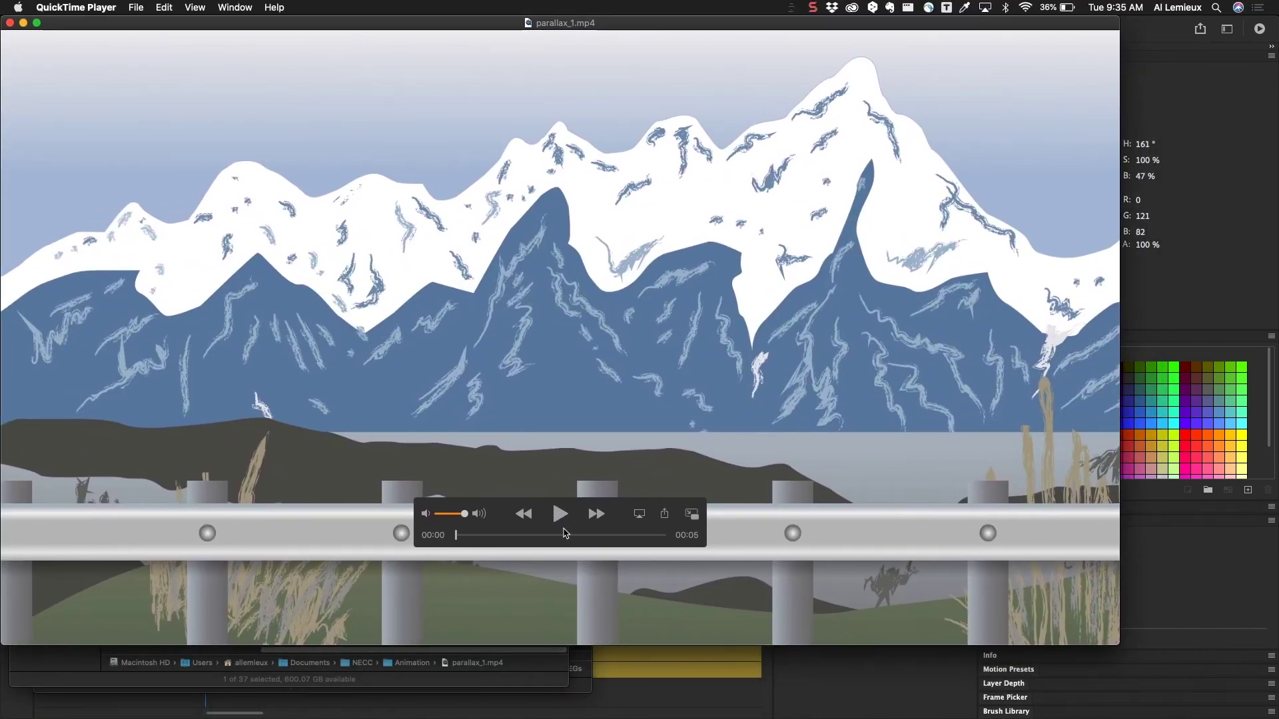
Play parallax_1.mp4 through, replay it, and pause it at 00:03
click(560, 519)
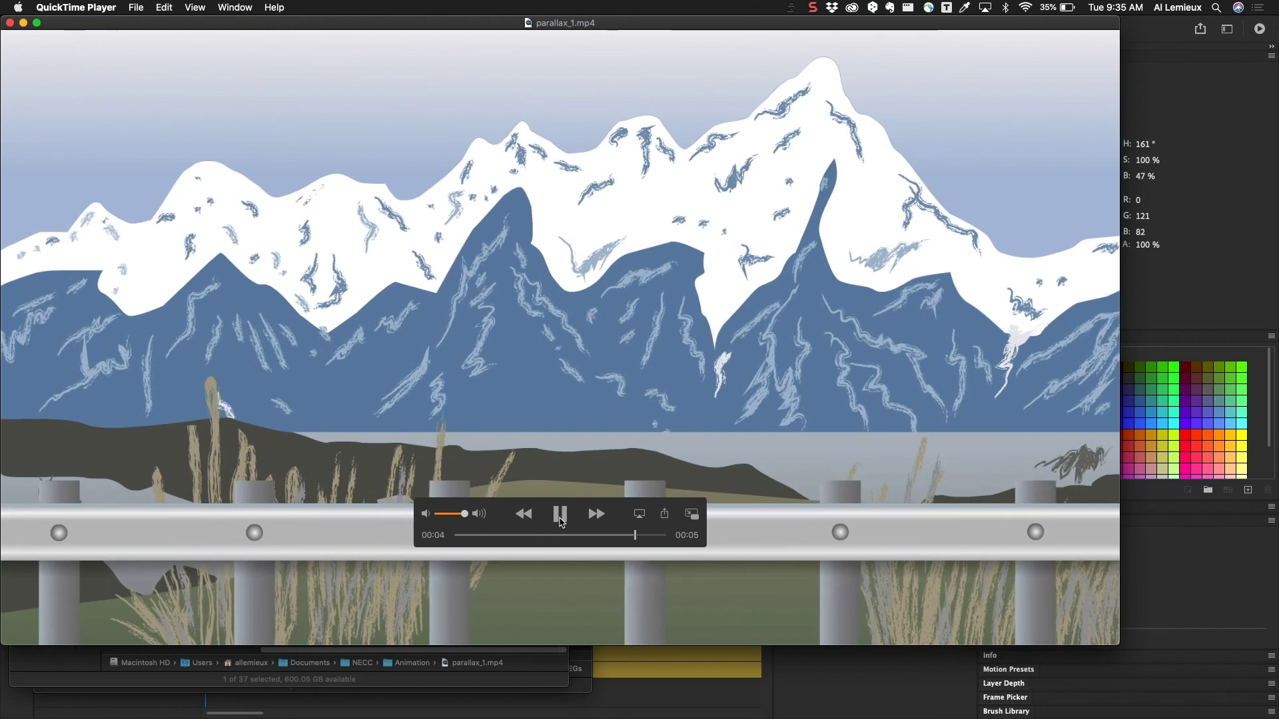
click(560, 519)
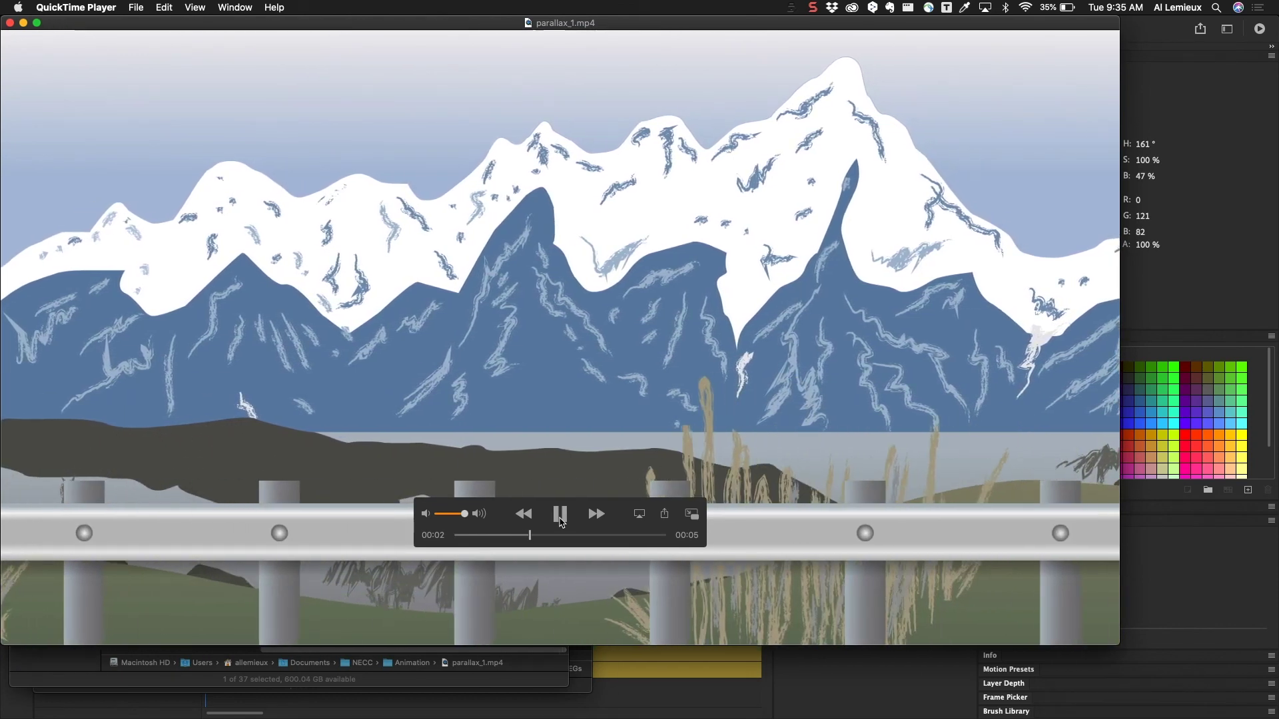
click(560, 519)
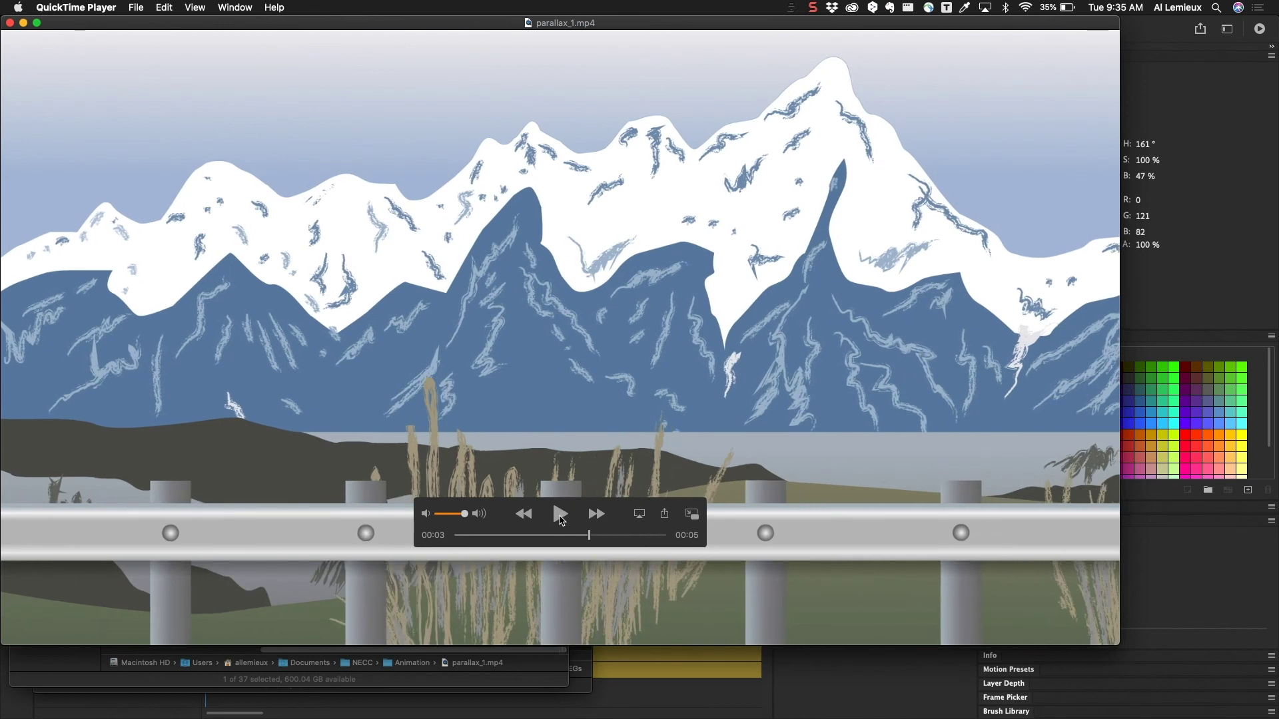